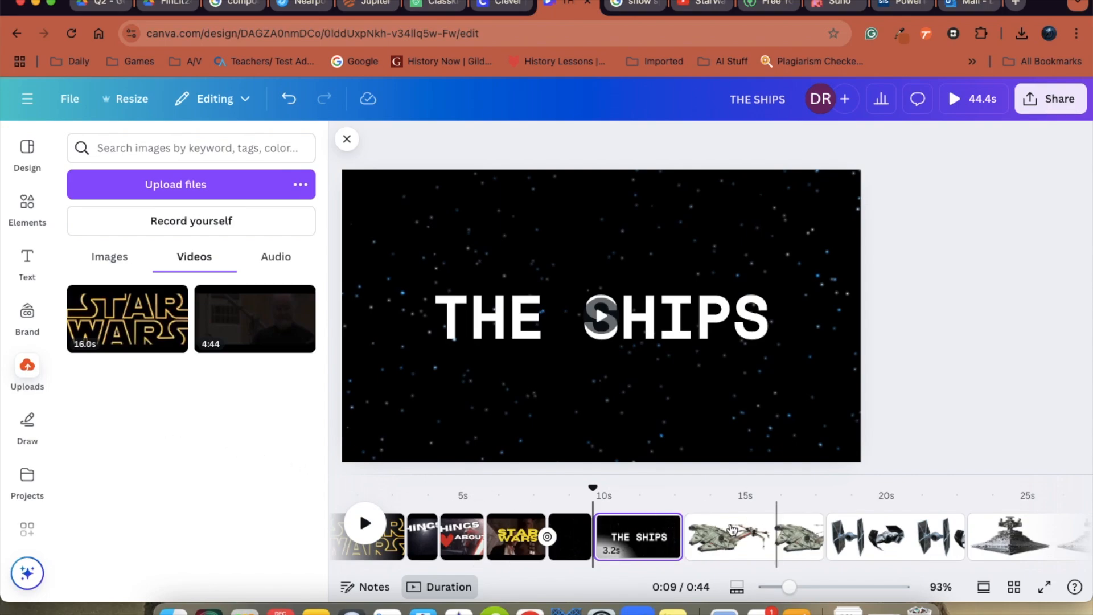
# Step: Show the uploaded audio files and look over the timeline pages from THE SHIPS title to the later ship pages
pyautogui.hscroll(1, 717, 529)
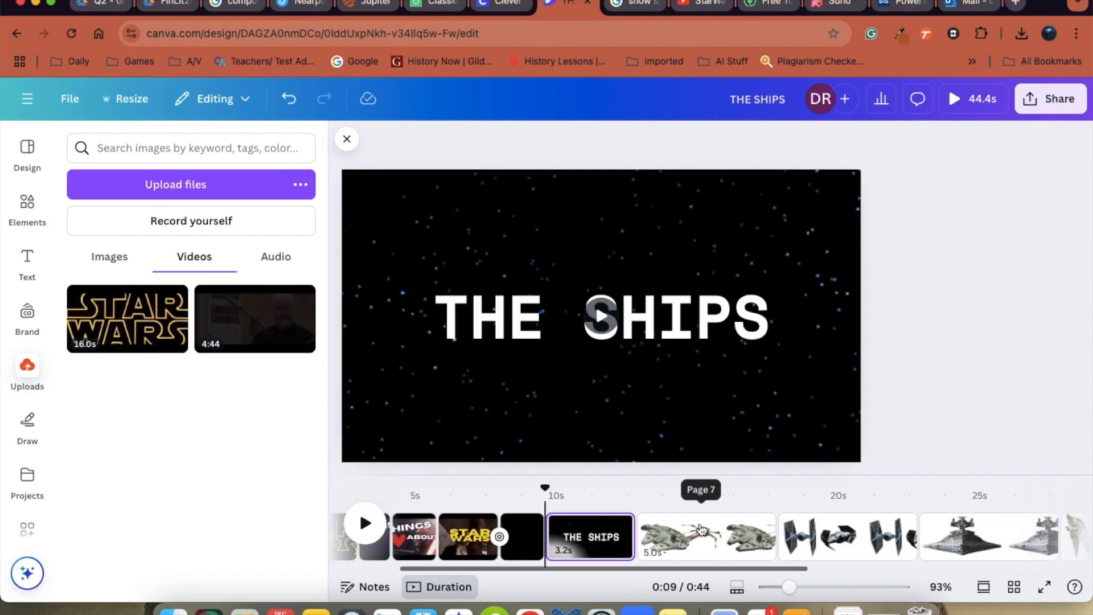
pyautogui.hscroll(-3, 701, 529)
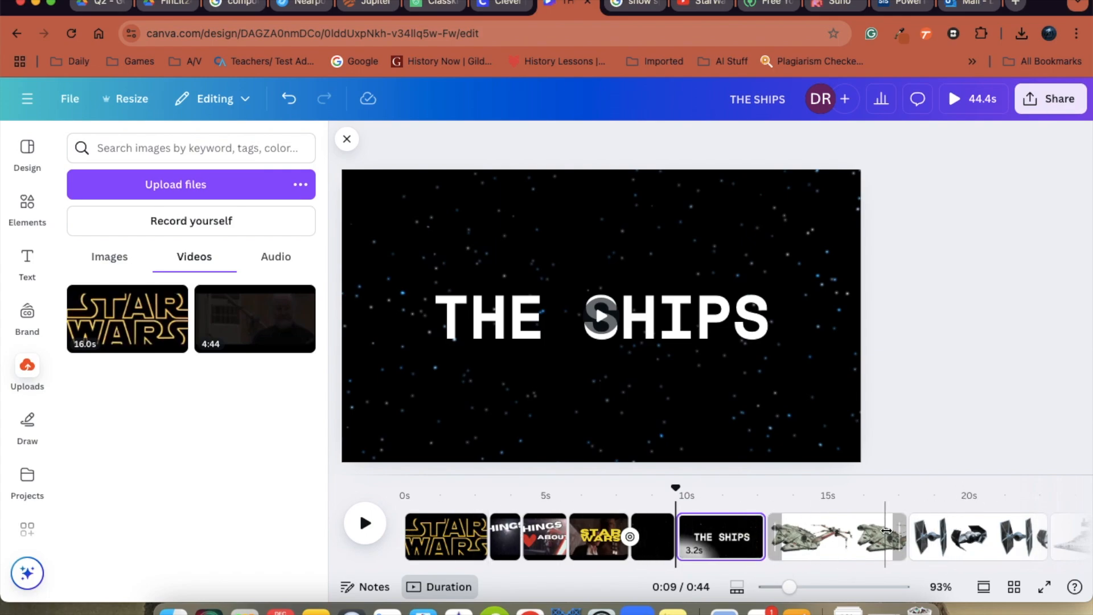
pyautogui.moveTo(886, 530); pyautogui.dragTo(886, 531)
pyautogui.hscroll(1, 886, 531)
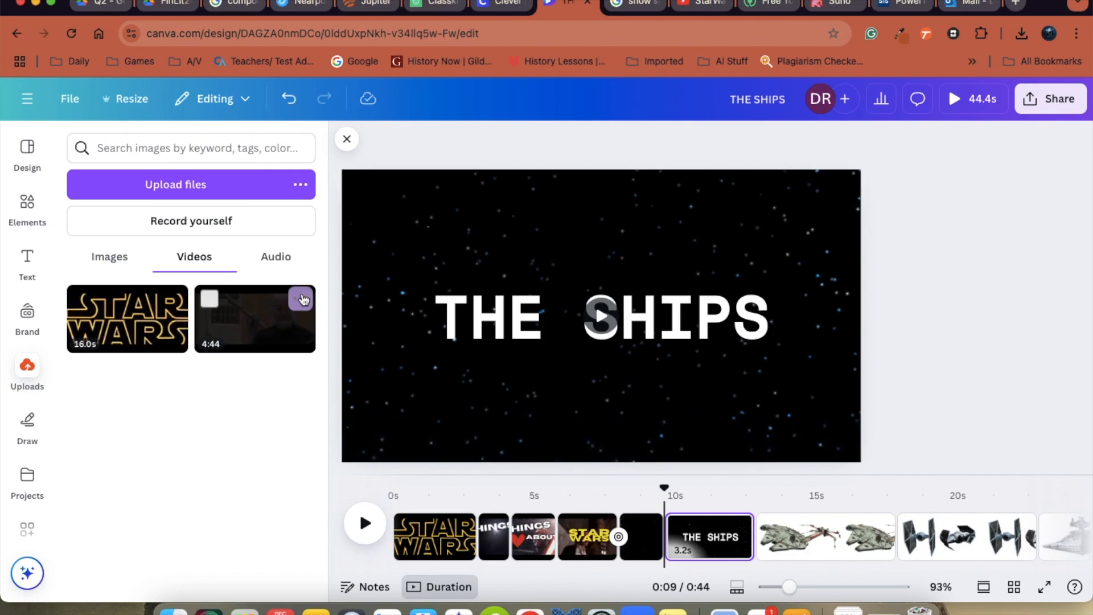
pyautogui.click(277, 260)
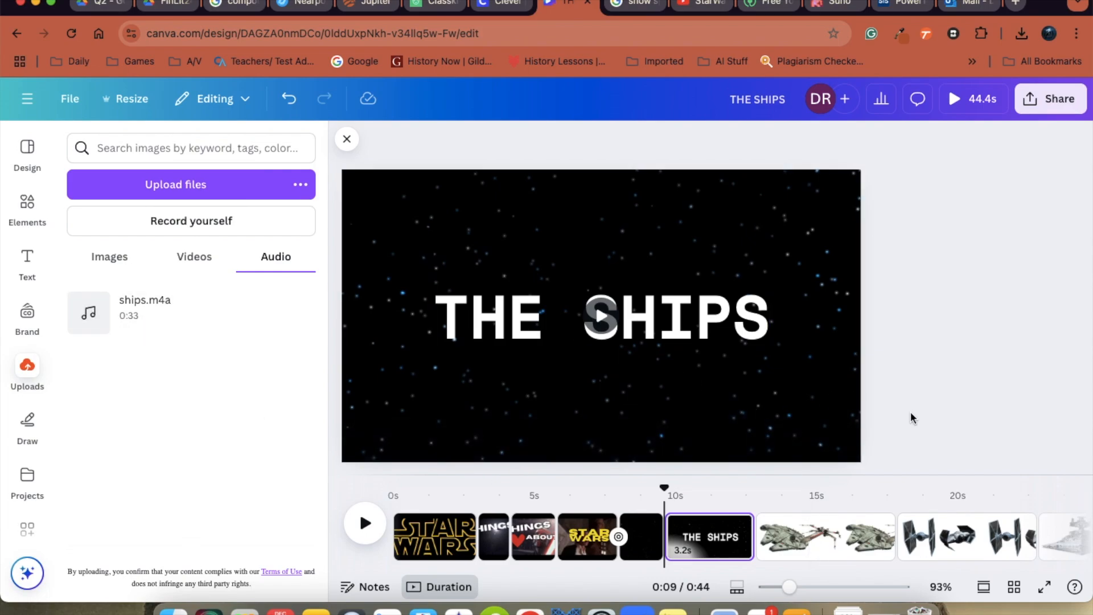
pyautogui.hscroll(10, 618, 538)
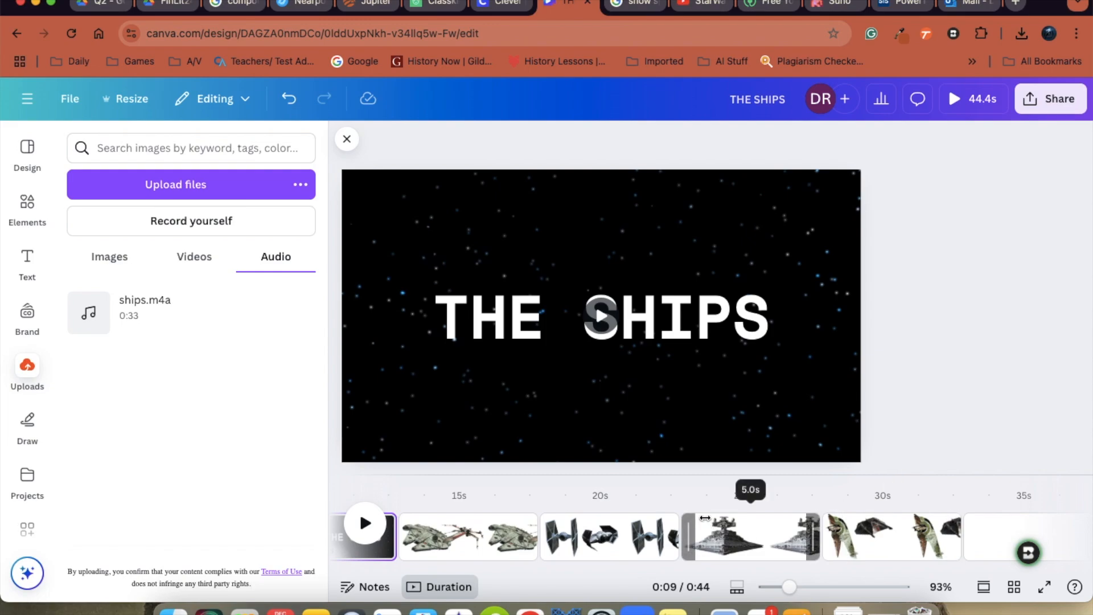
pyautogui.hscroll(-3, 612, 532)
pyautogui.hscroll(-1, 616, 531)
pyautogui.hscroll(2, 683, 538)
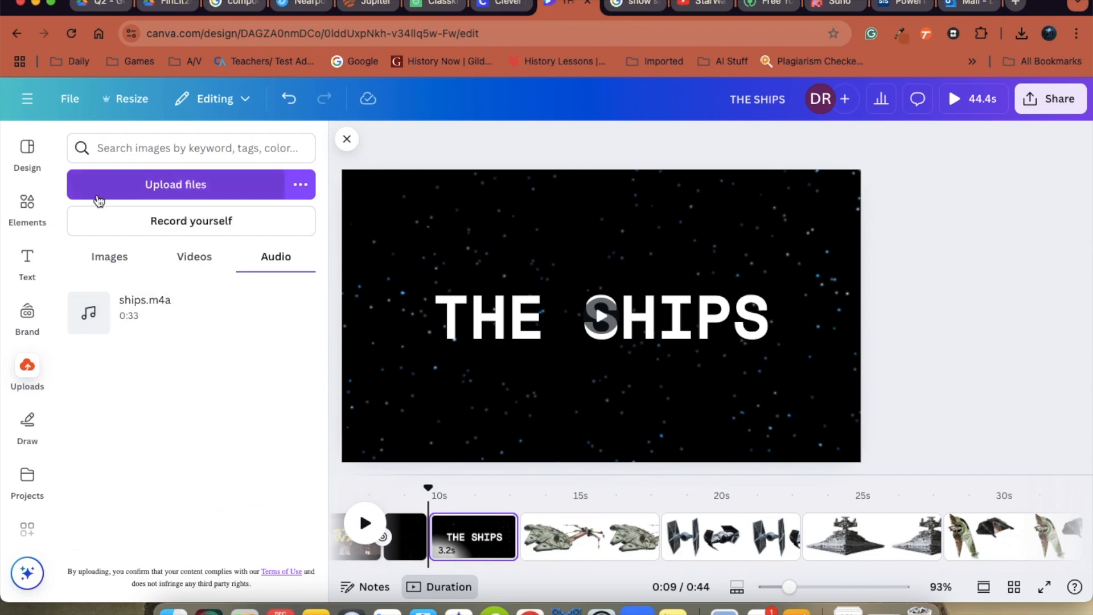
pyautogui.click(33, 211)
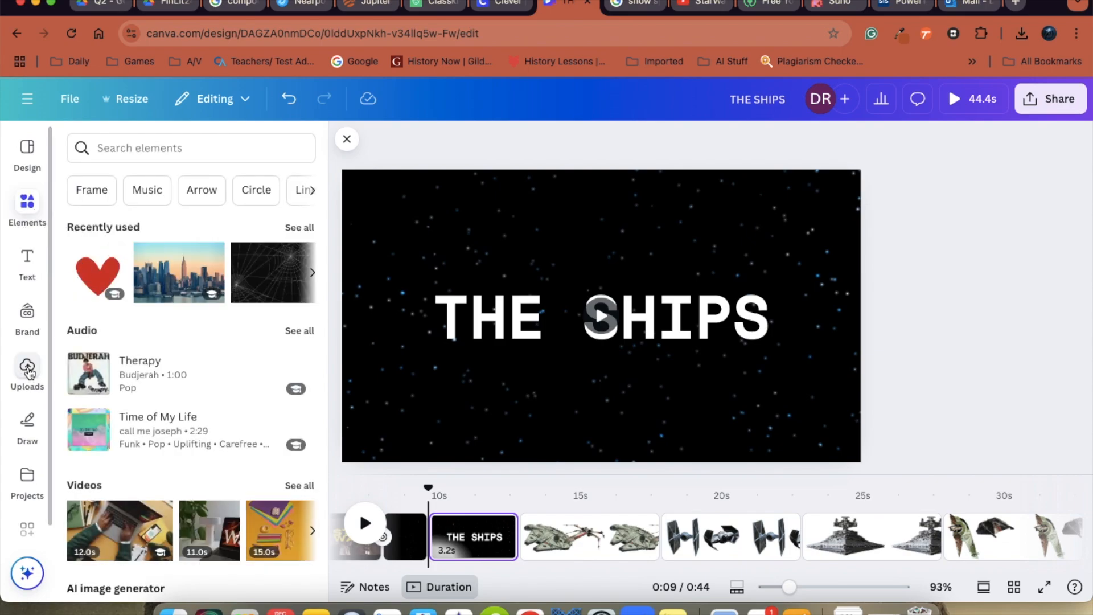
pyautogui.click(29, 369)
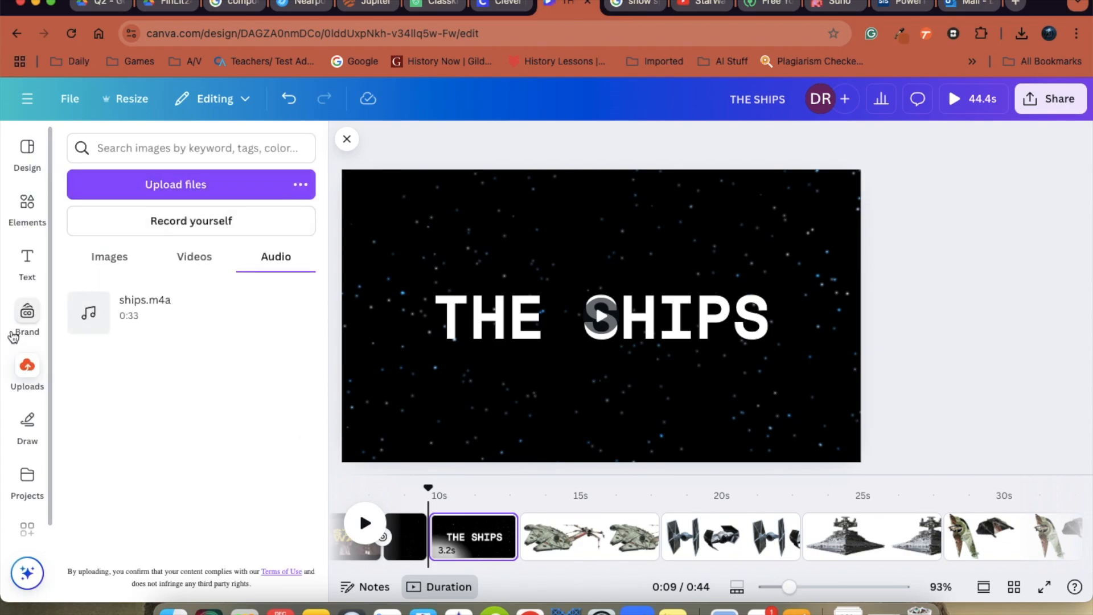
pyautogui.click(112, 257)
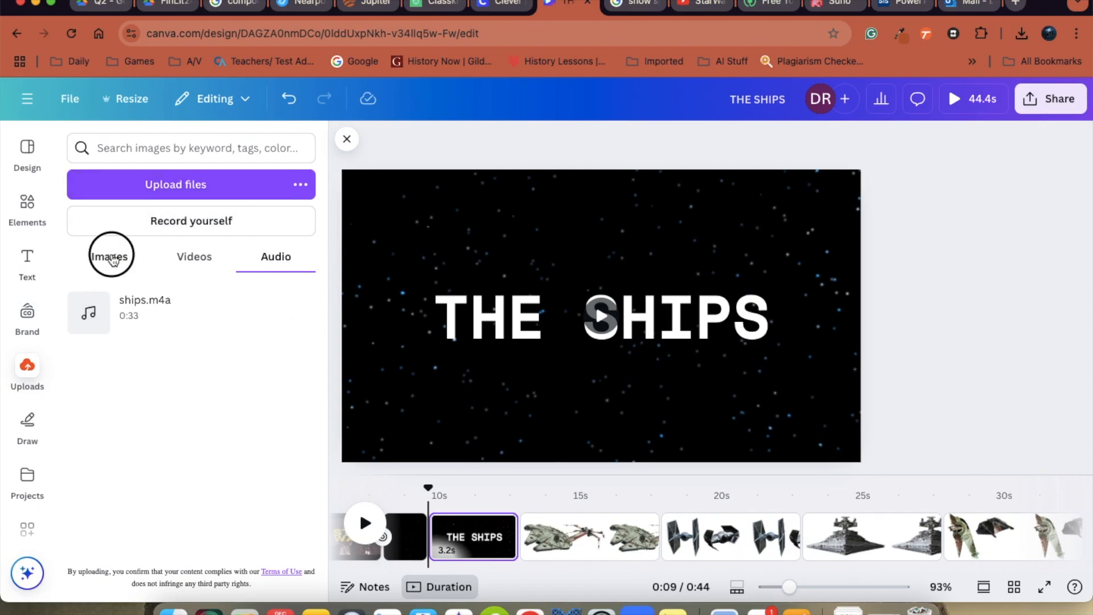
pyautogui.click(193, 256)
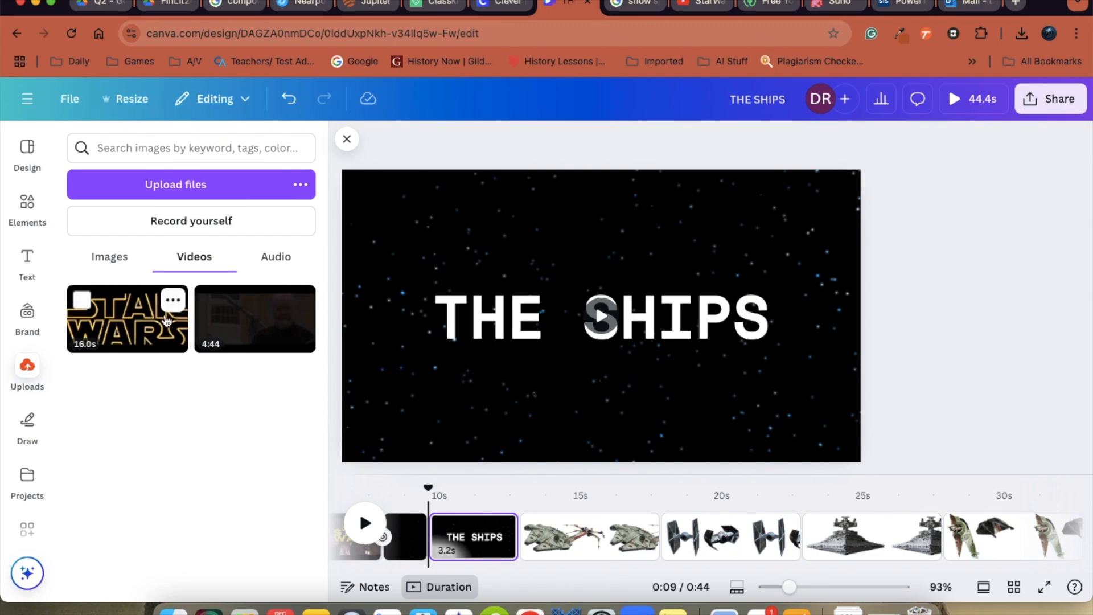
pyautogui.click(277, 253)
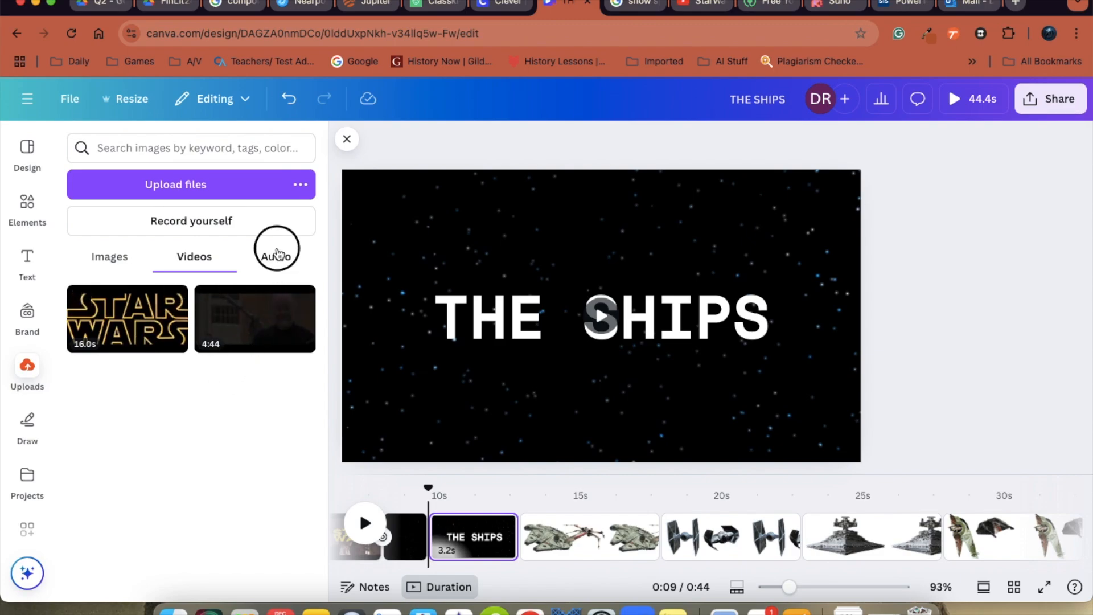
pyautogui.click(163, 191)
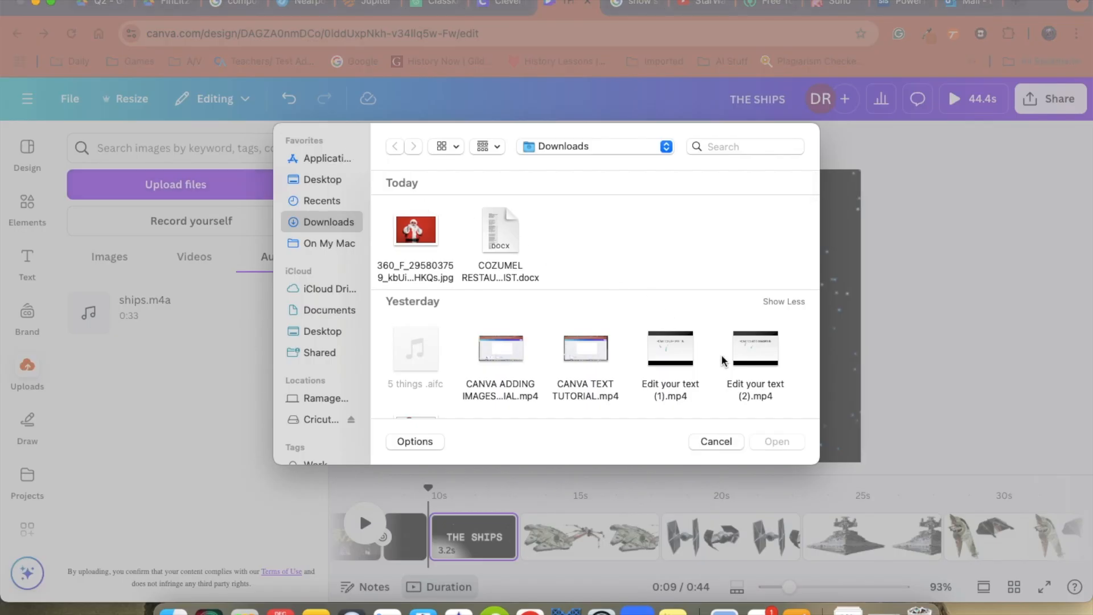
pyautogui.click(721, 442)
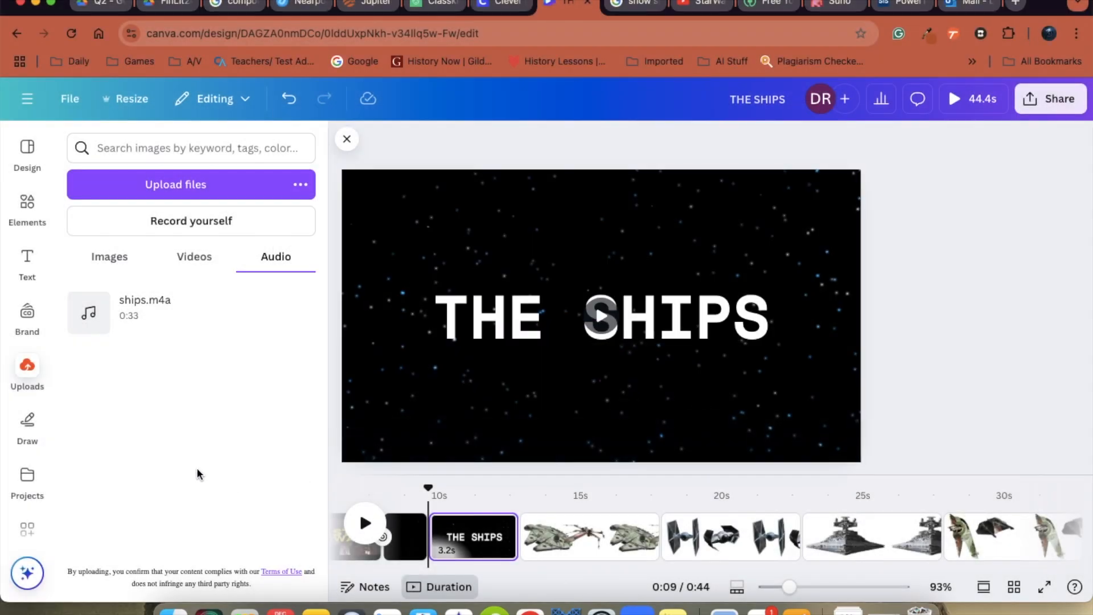
# Step: Add the uploaded ships.m4a audio to the timeline at the start of THE SHIPS page
pyautogui.hscroll(2, 552, 555)
pyautogui.hscroll(-3, 551, 555)
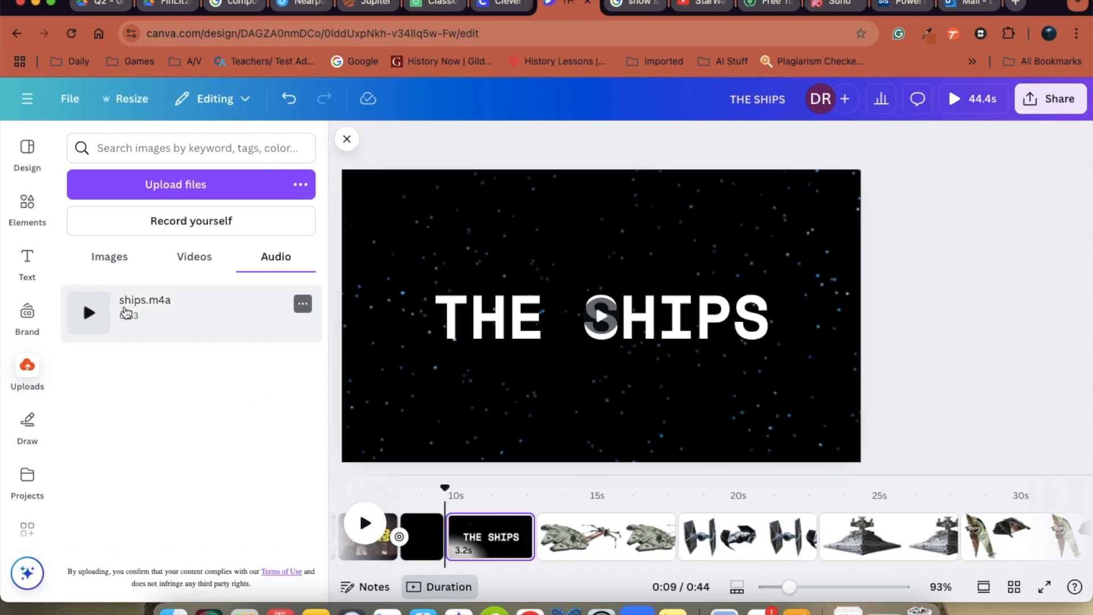
pyautogui.click(172, 308)
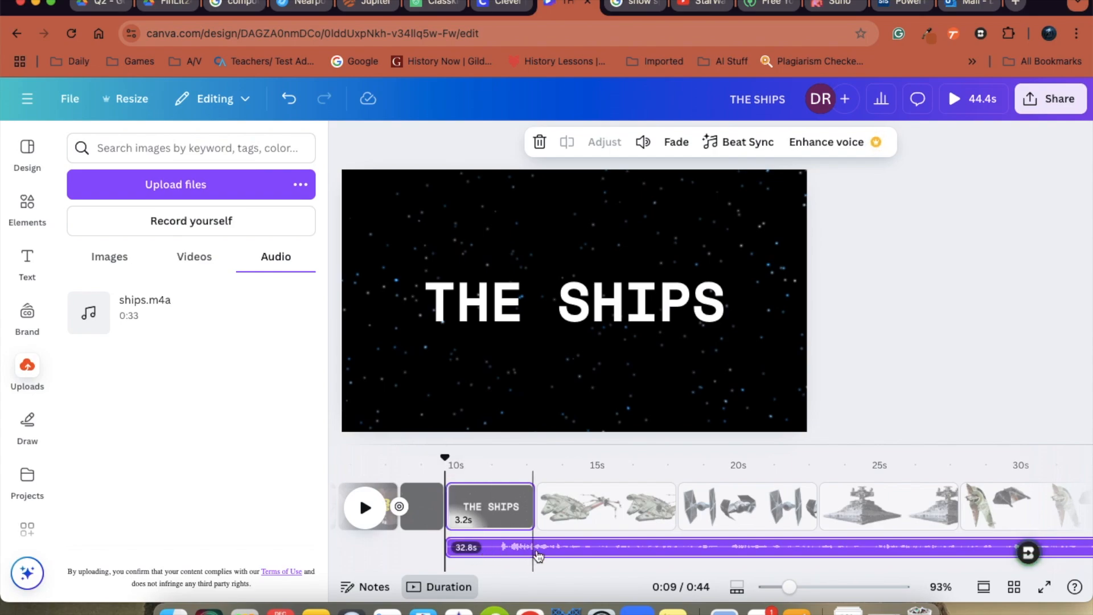
# Step: Set the timeline zoom to 123% and play the added audio from the start of THE SHIPS page
pyautogui.scroll(5, 826, 541)
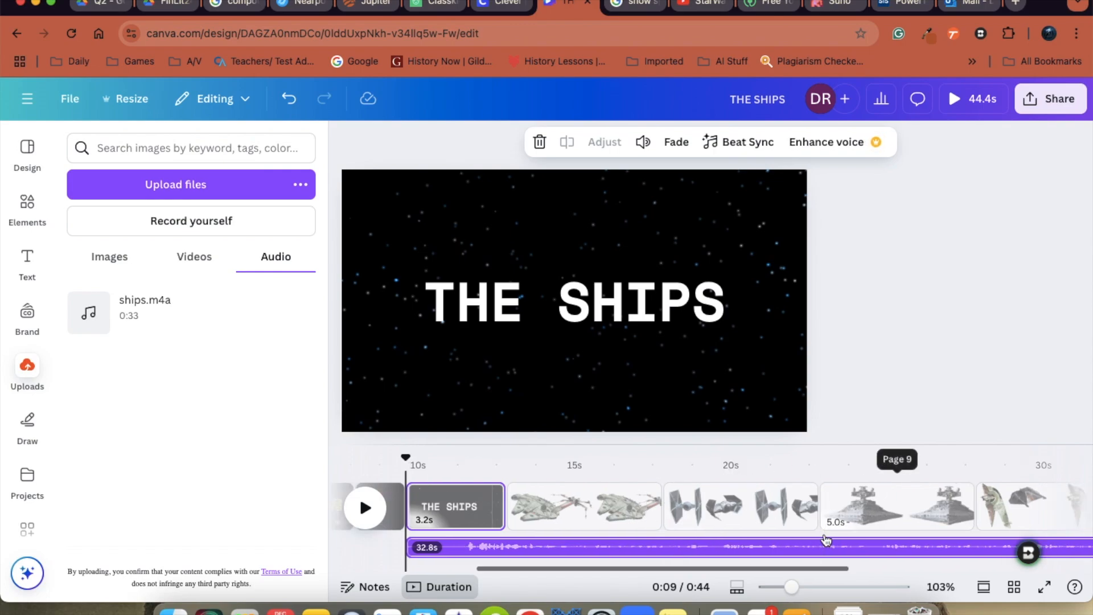
pyautogui.hscroll(-3, 826, 541)
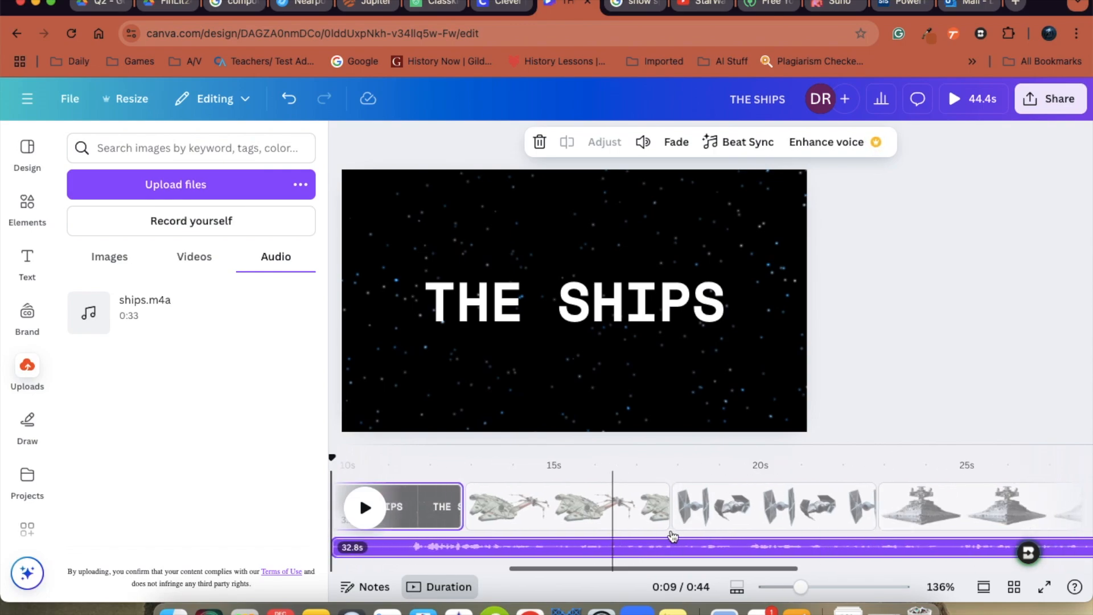
pyautogui.moveTo(801, 587)
pyautogui.mouseDown()
pyautogui.moveTo(830, 586)
pyautogui.moveTo(798, 591)
pyautogui.mouseUp()
pyautogui.click(798, 587)
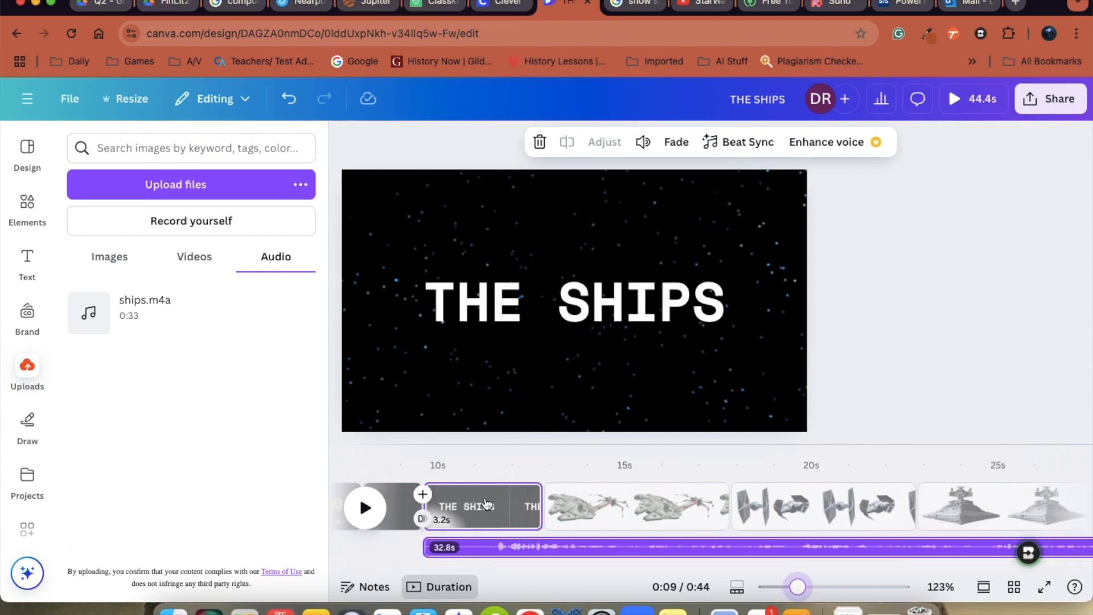
pyautogui.hscroll(1, 535, 494)
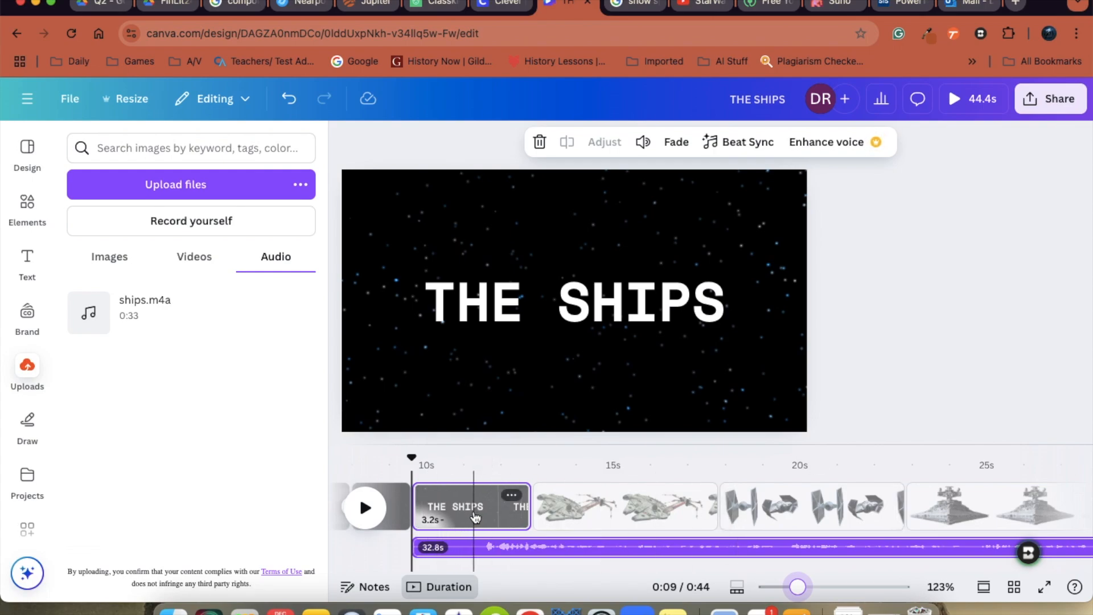
pyautogui.click(366, 510)
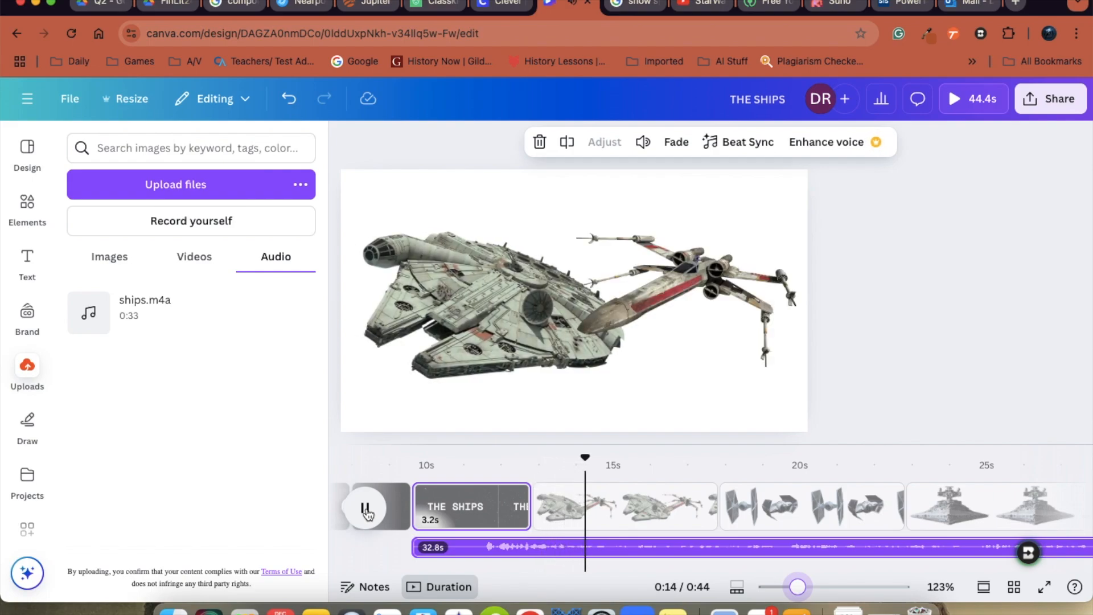
pyautogui.click(366, 511)
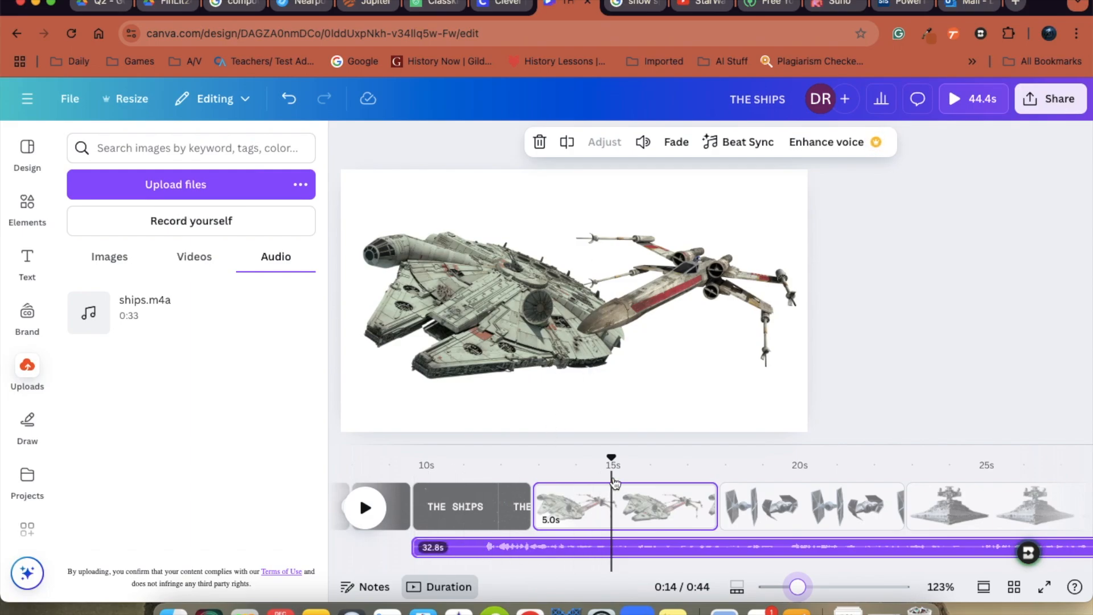
# Step: Split the ships.m4a track at about 0:11 within THE SHIPS page and delete the 1.6 s leading segment
pyautogui.moveTo(611, 459); pyautogui.dragTo(473, 461)
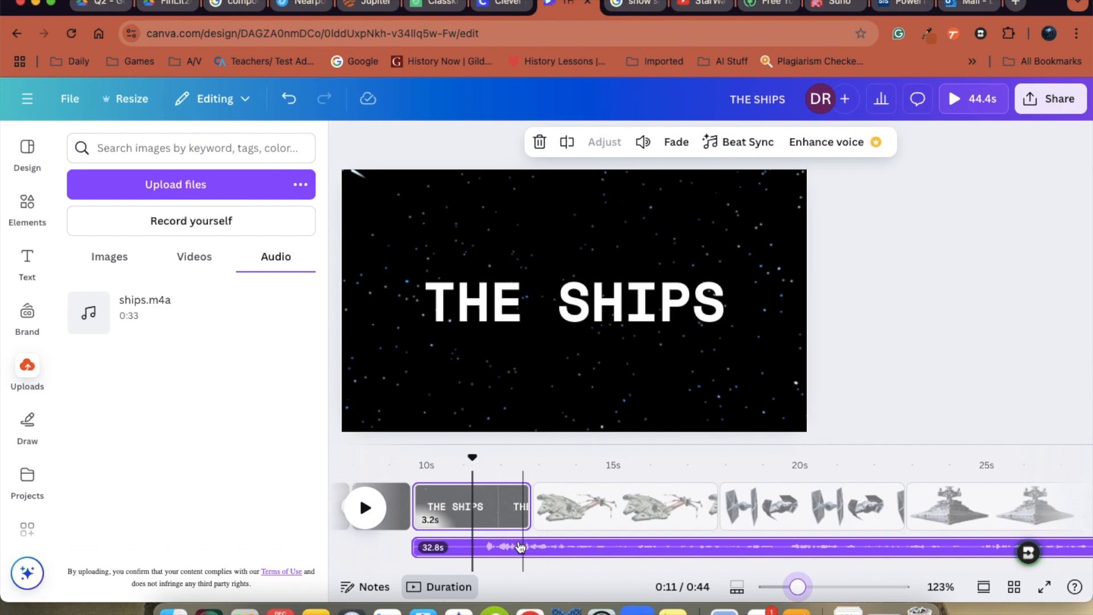
pyautogui.click(566, 143)
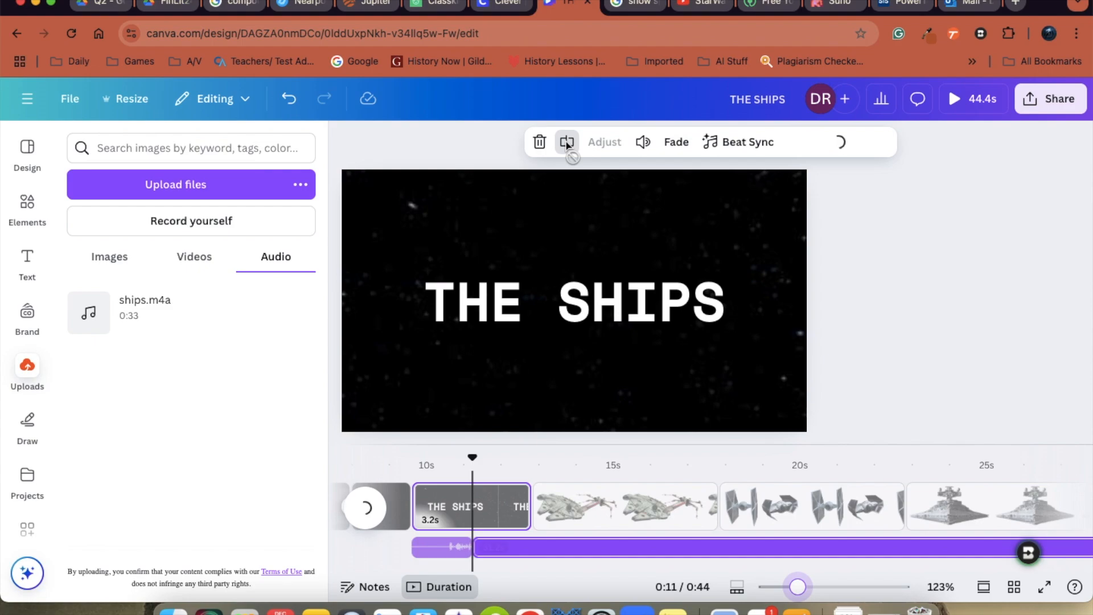
pyautogui.click(443, 556)
pyautogui.moveTo(444, 556); pyautogui.dragTo(422, 555)
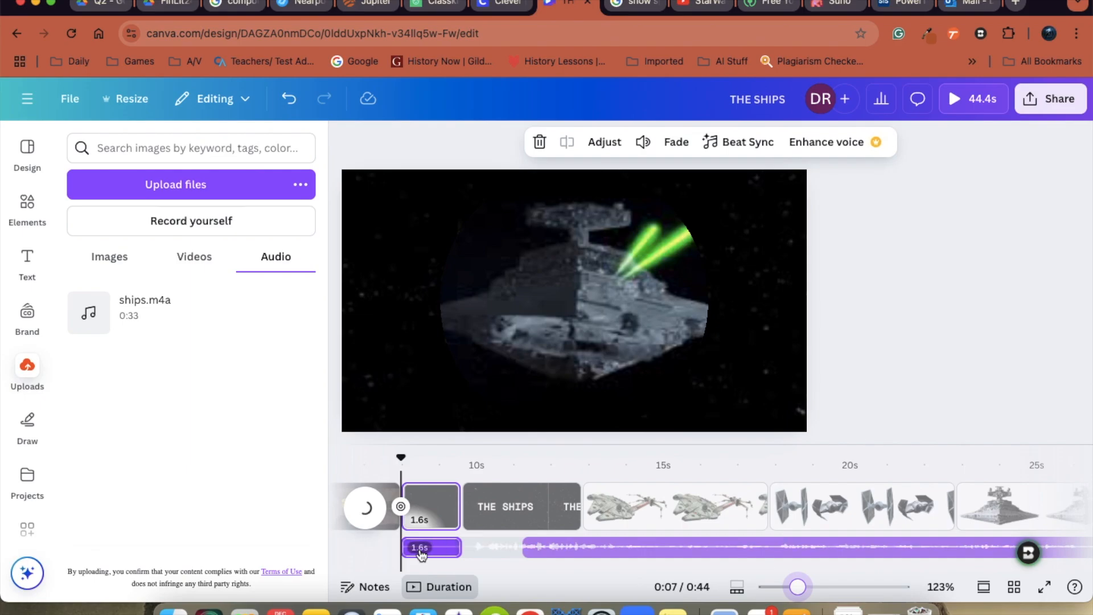
pyautogui.click(421, 552)
pyautogui.press('BackSpace')
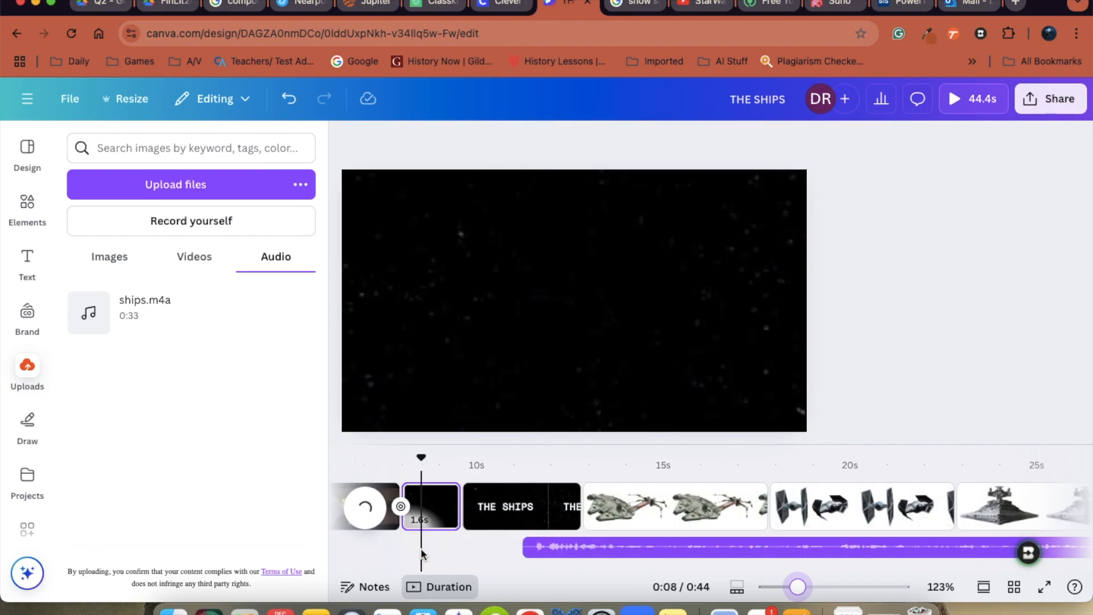
# Step: Move the remaining ships.m4a clip to the start of THE SHIPS page and play it back
pyautogui.moveTo(562, 554); pyautogui.dragTo(503, 547)
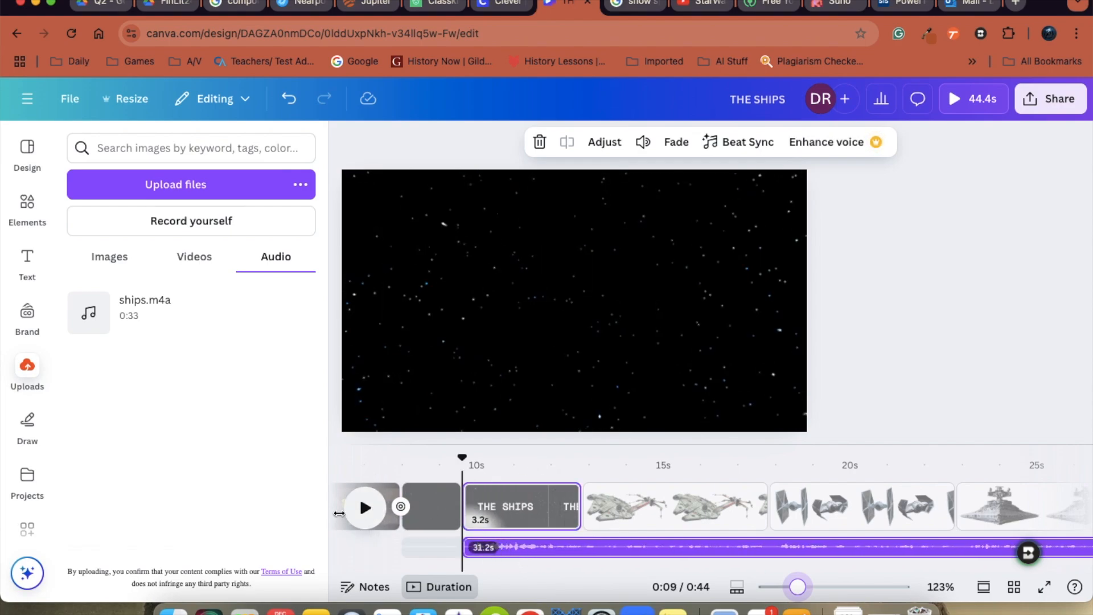
pyautogui.click(369, 512)
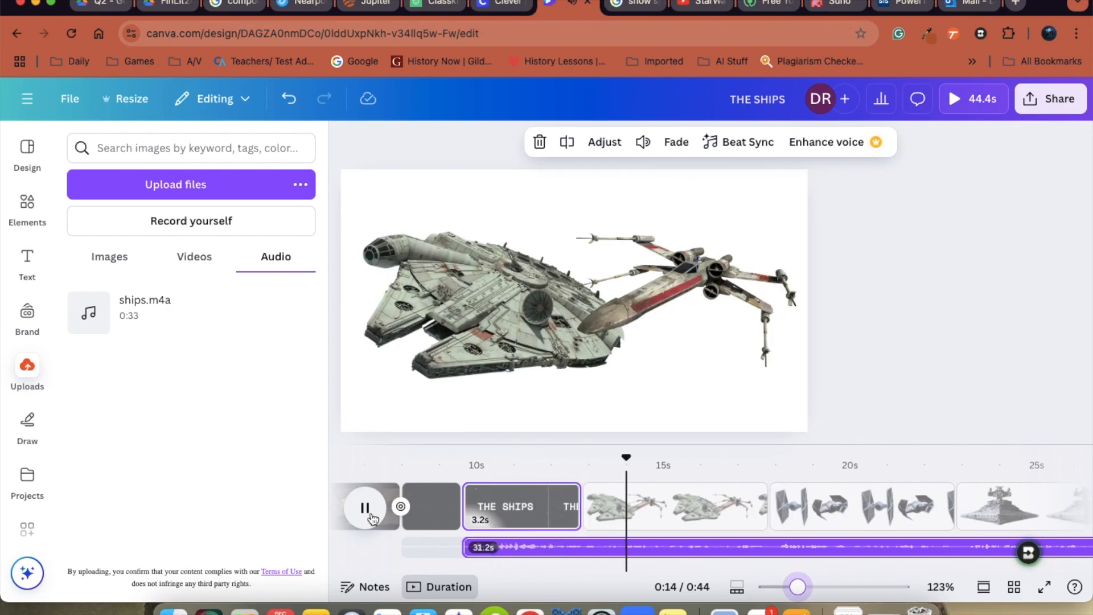
pyautogui.click(366, 509)
# Step: Shift the ships.m4a clip to start at about 9.1 s, slightly before THE SHIPS page, and check its position against the neighbouring pages
pyautogui.moveTo(555, 551); pyautogui.dragTo(537, 543)
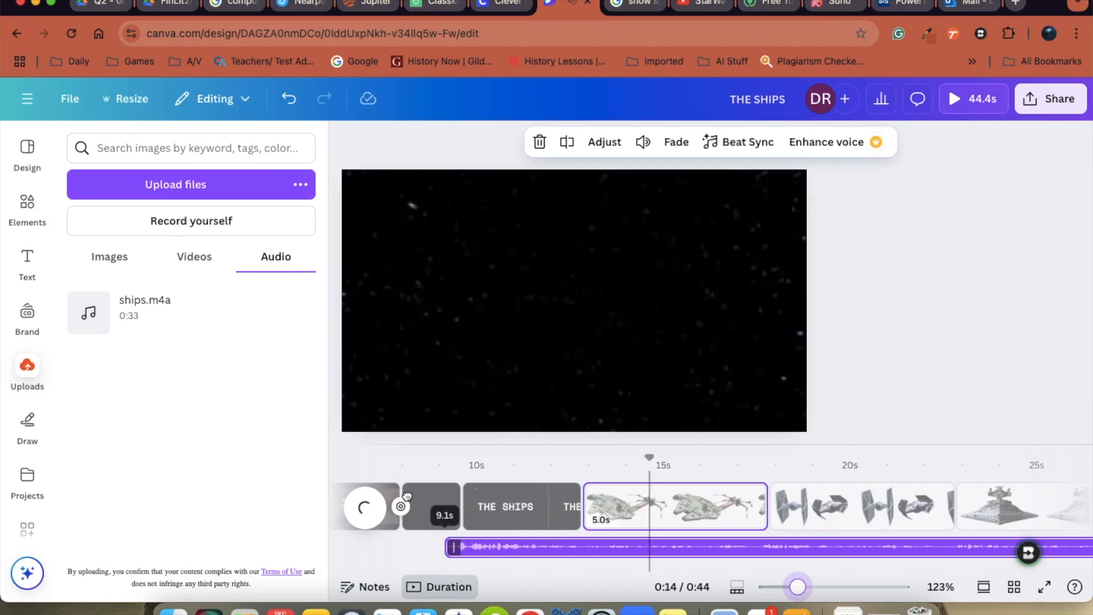
pyautogui.click(444, 501)
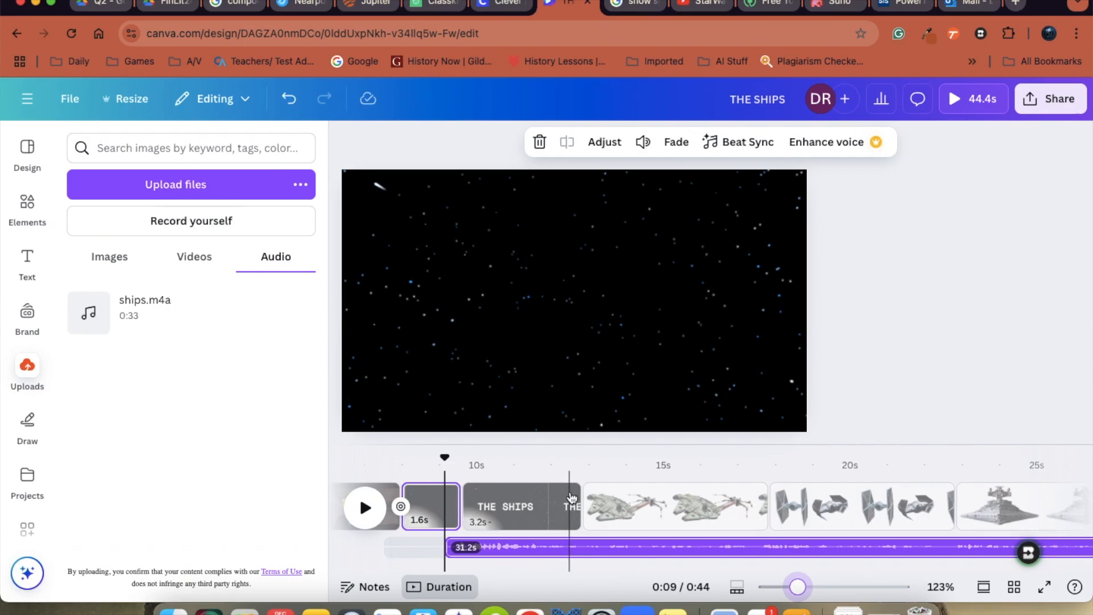
pyautogui.click(695, 511)
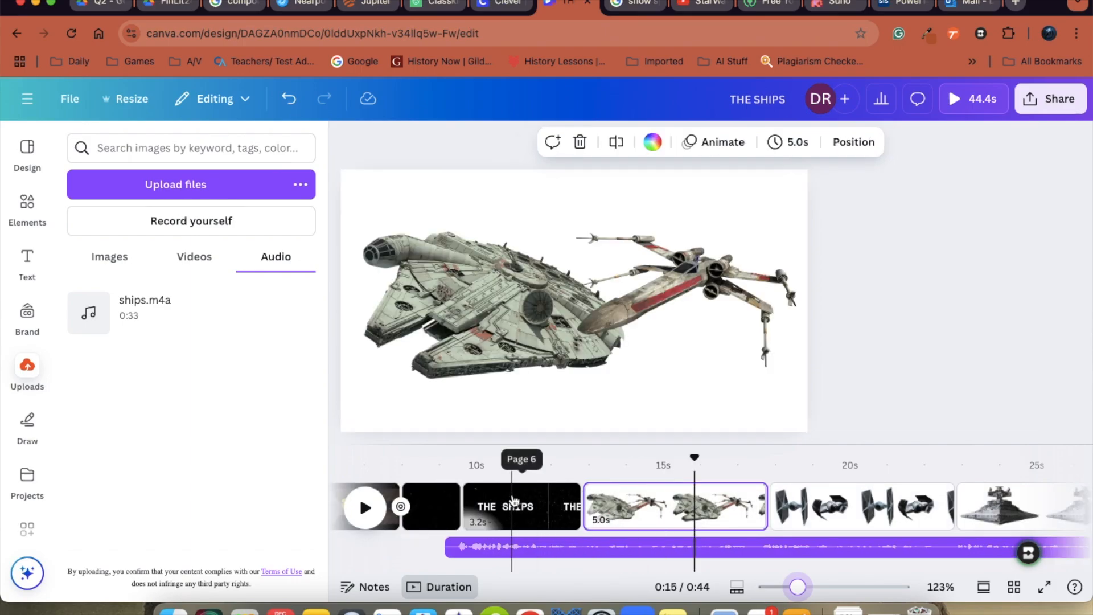
pyautogui.click(512, 502)
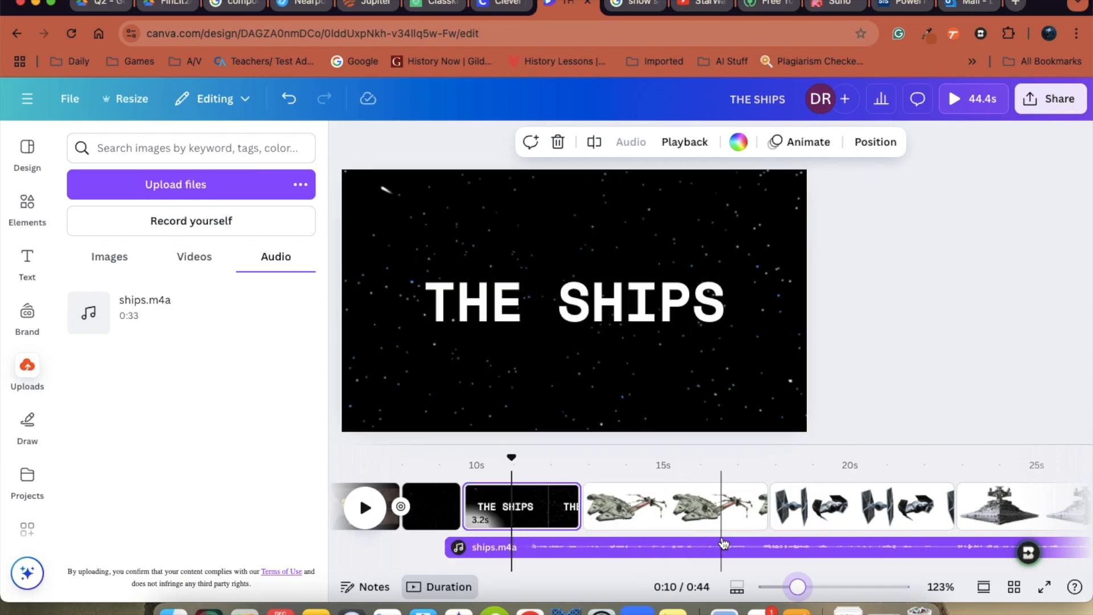
pyautogui.click(675, 546)
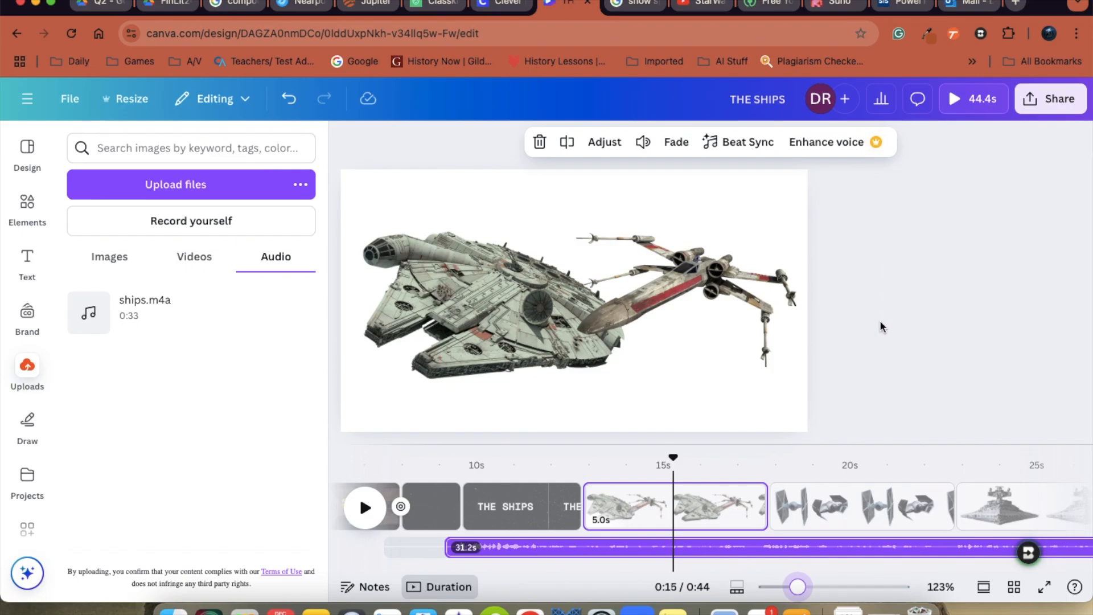
# Step: Play the end of the ships.m4a audio from about 0:36 on the blank page
pyautogui.hscroll(10, 883, 484)
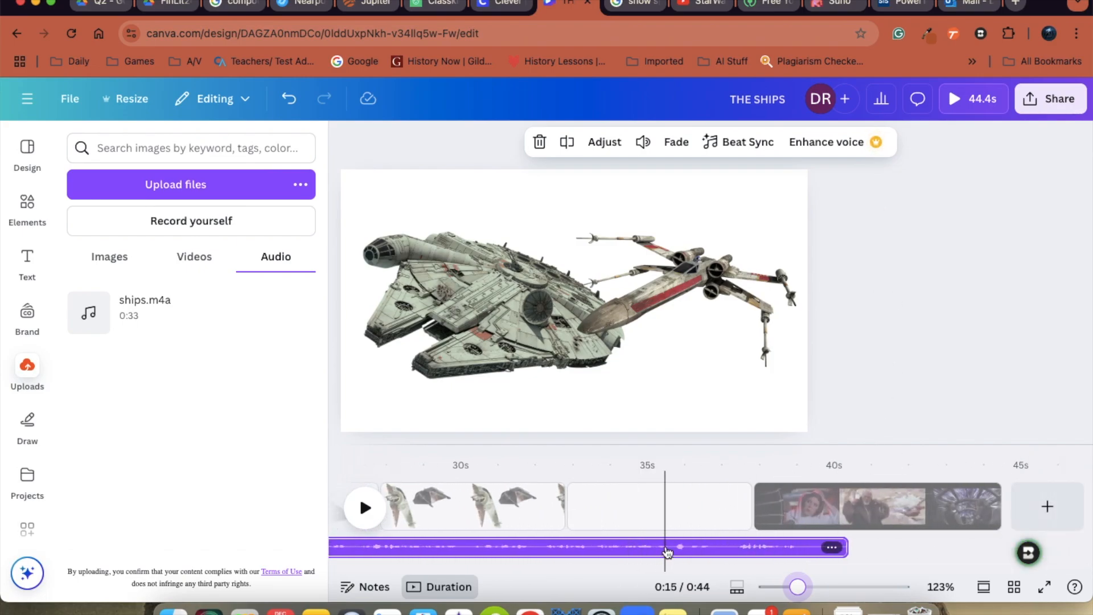
pyautogui.click(716, 548)
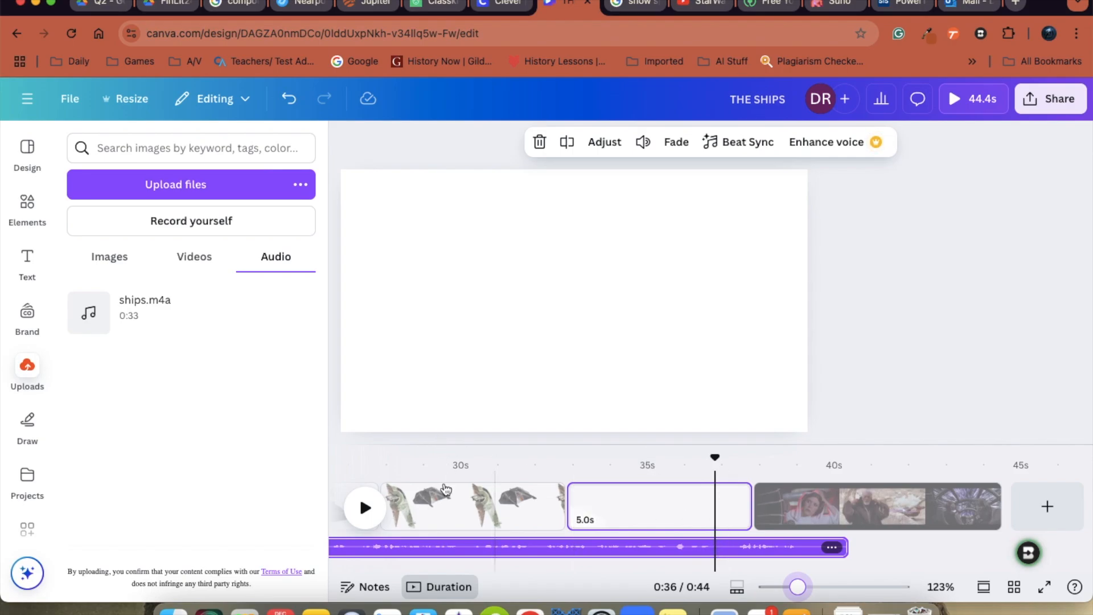
pyautogui.click(374, 504)
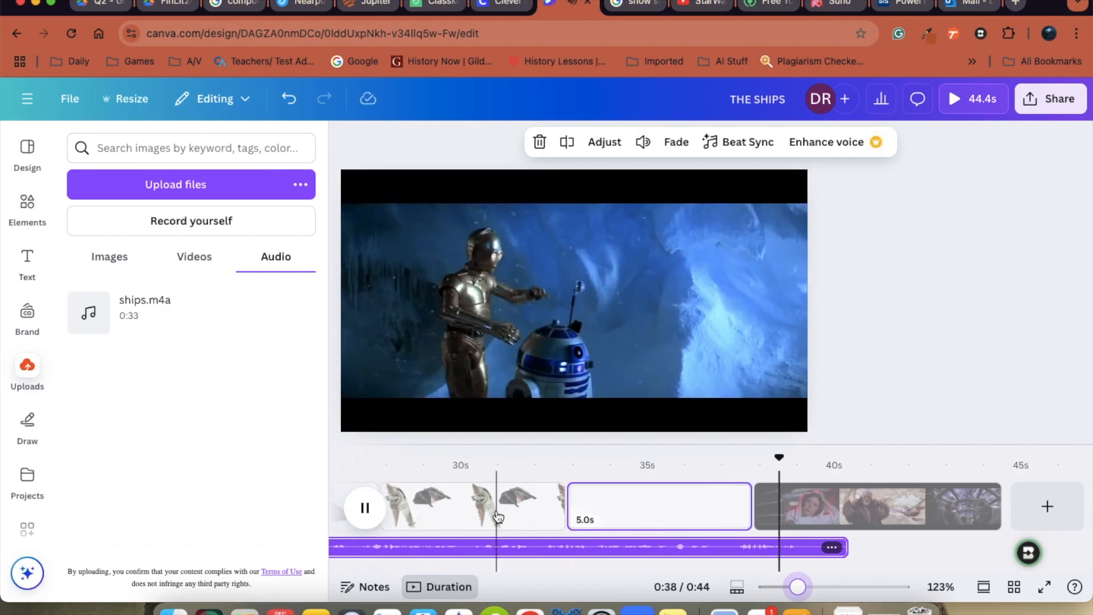
# Step: Split the ships.m4a track at about 0:39 within the last video page and delete the short trailing segment
pyautogui.click(371, 510)
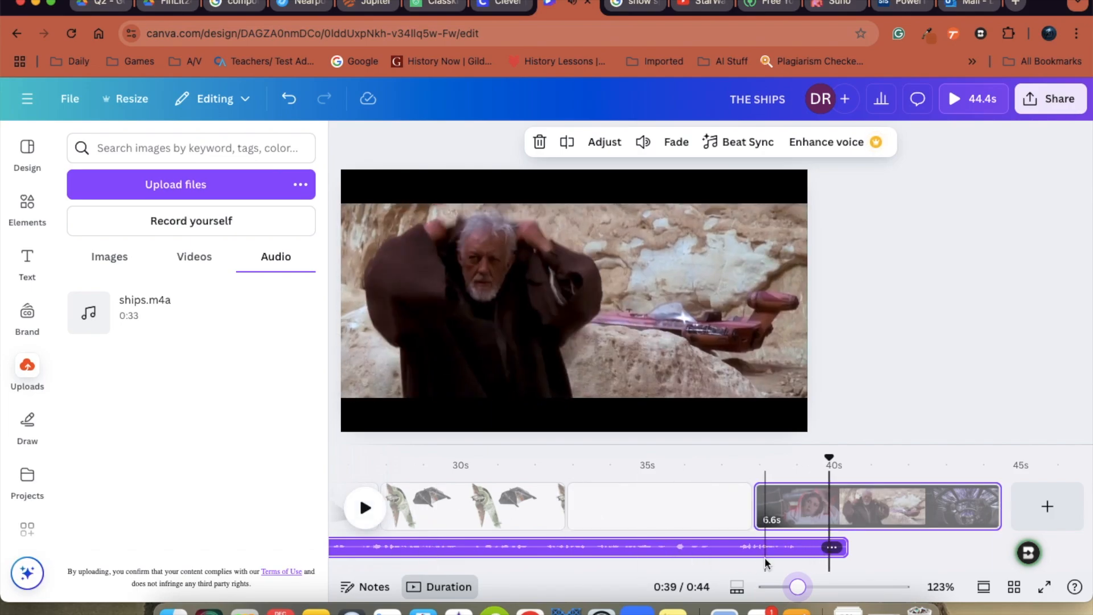
pyautogui.click(806, 548)
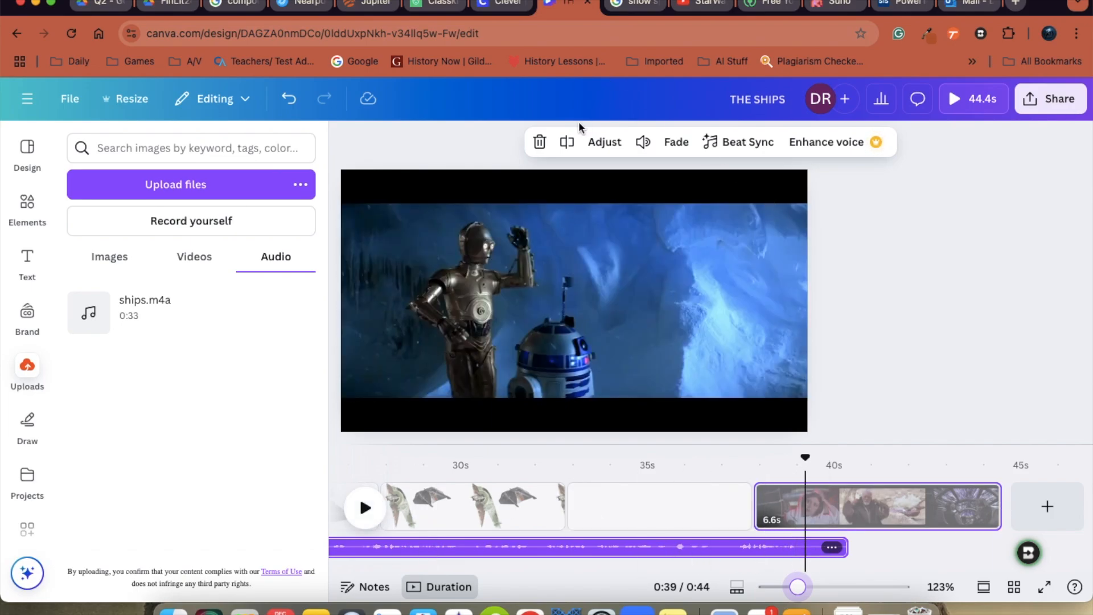
pyautogui.click(566, 142)
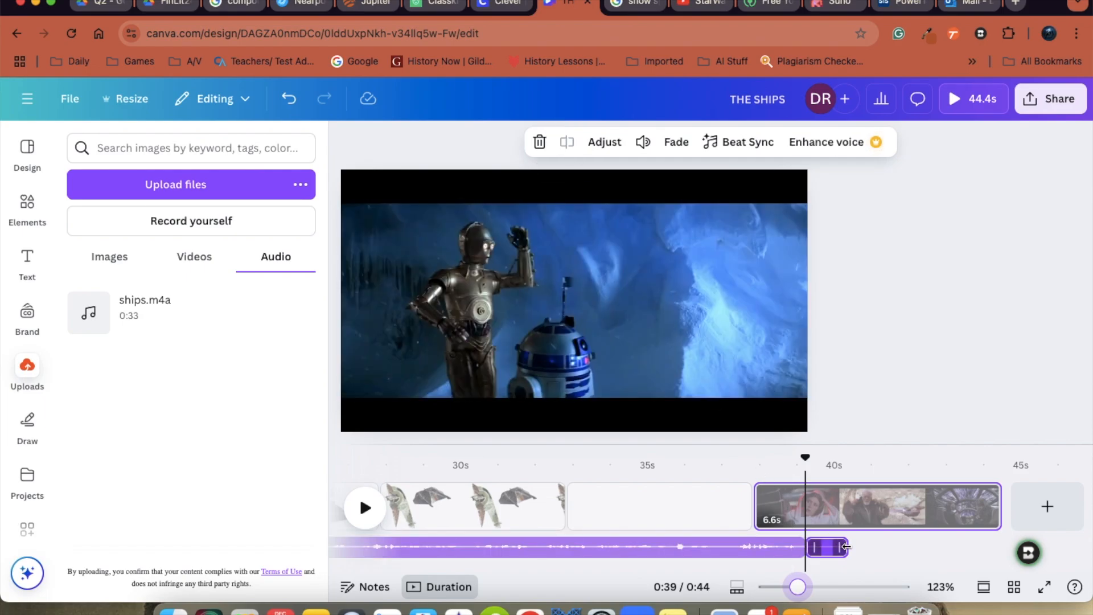
pyautogui.click(829, 548)
pyautogui.press('Delete')
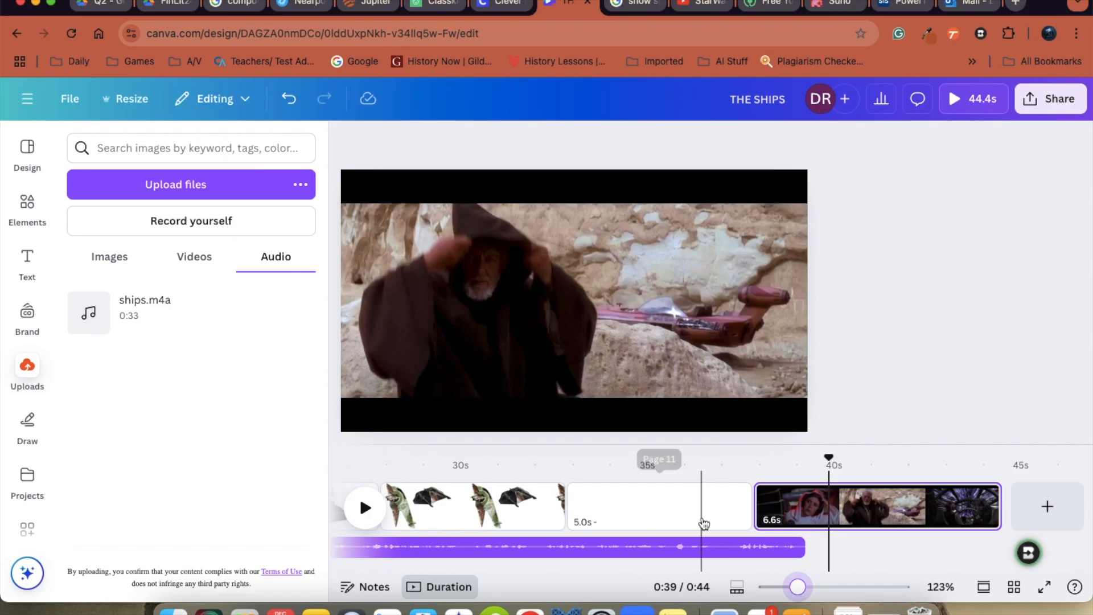
# Step: Apply Enhance voice to the ships.m4a track and play it back from the starfield page before THE SHIPS
pyautogui.click(700, 548)
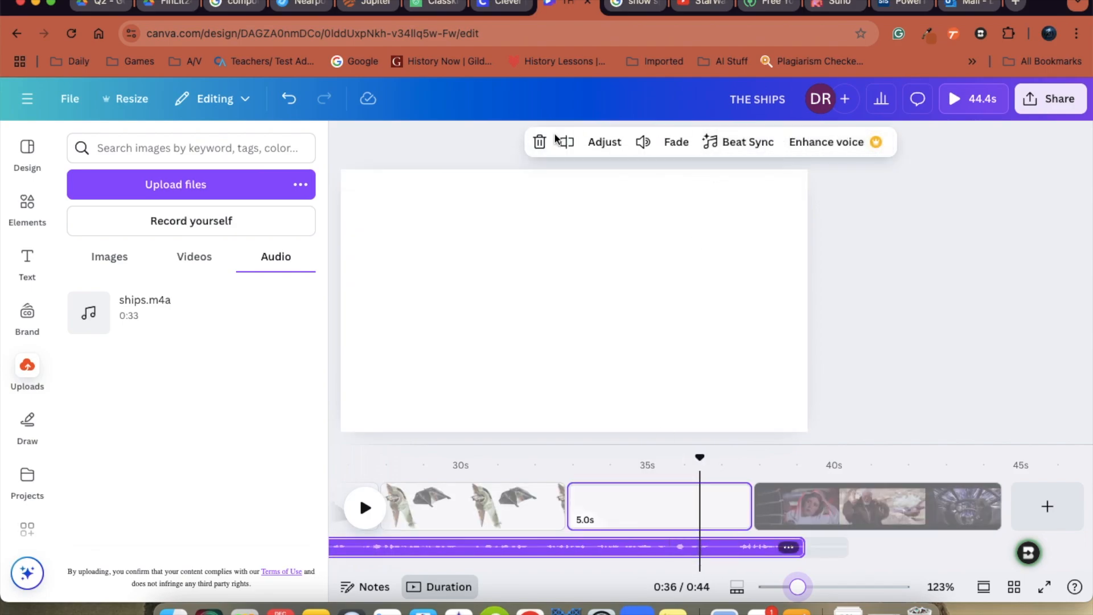
pyautogui.click(828, 149)
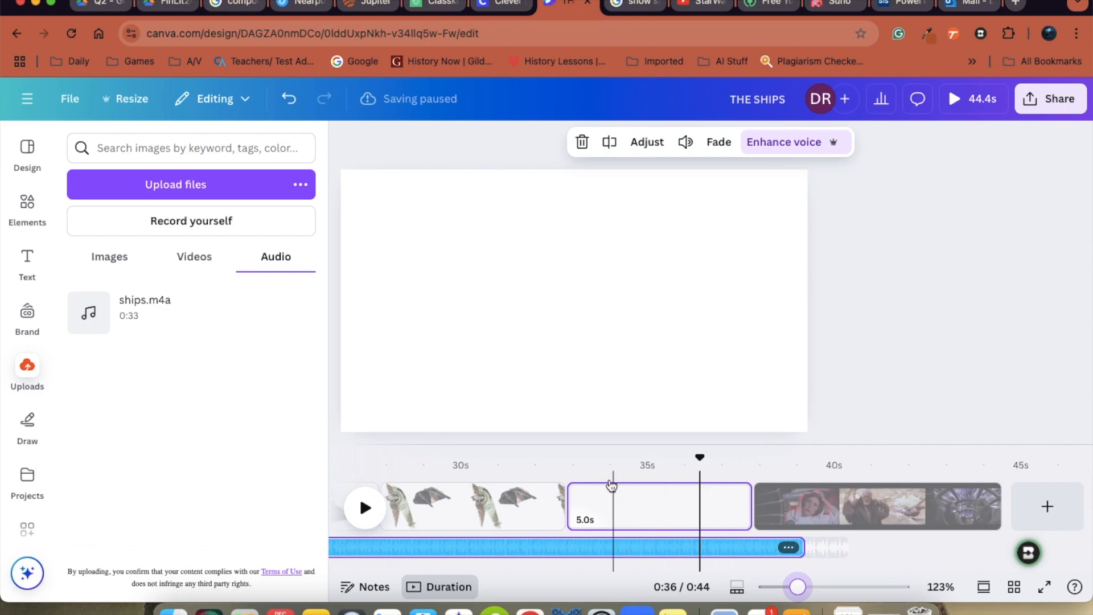
pyautogui.hscroll(-5, 603, 501)
pyautogui.hscroll(-10, 594, 504)
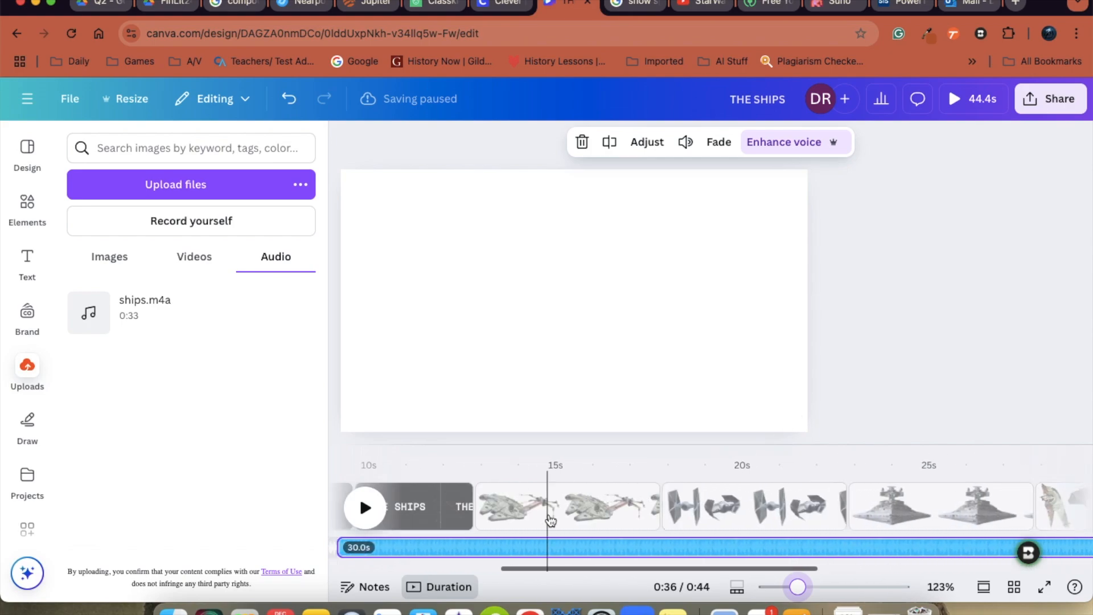
pyautogui.click(490, 510)
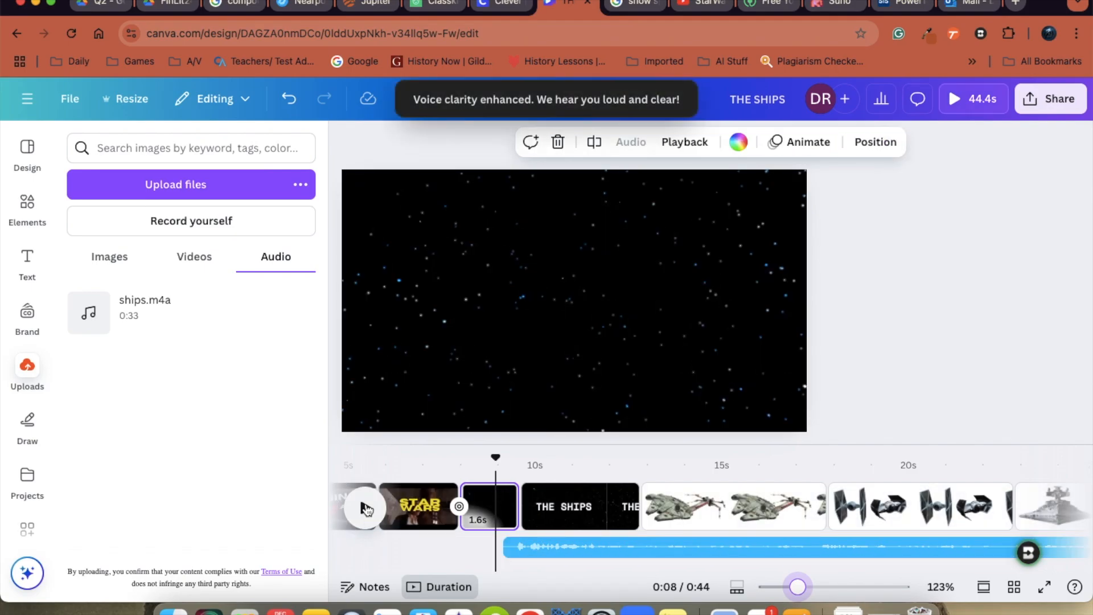
pyautogui.click(365, 509)
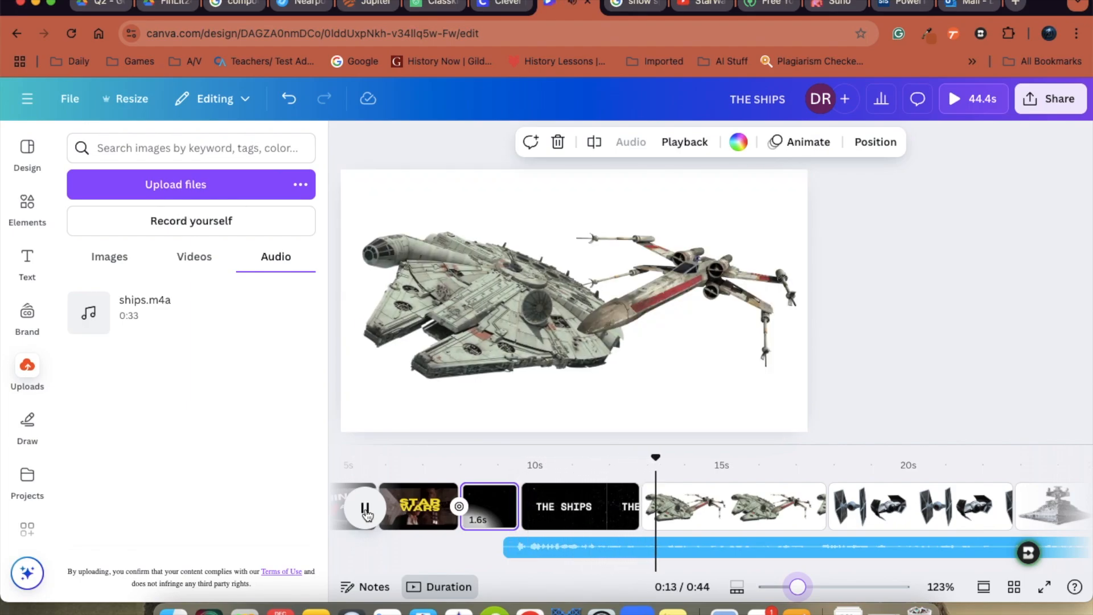
pyautogui.click(366, 508)
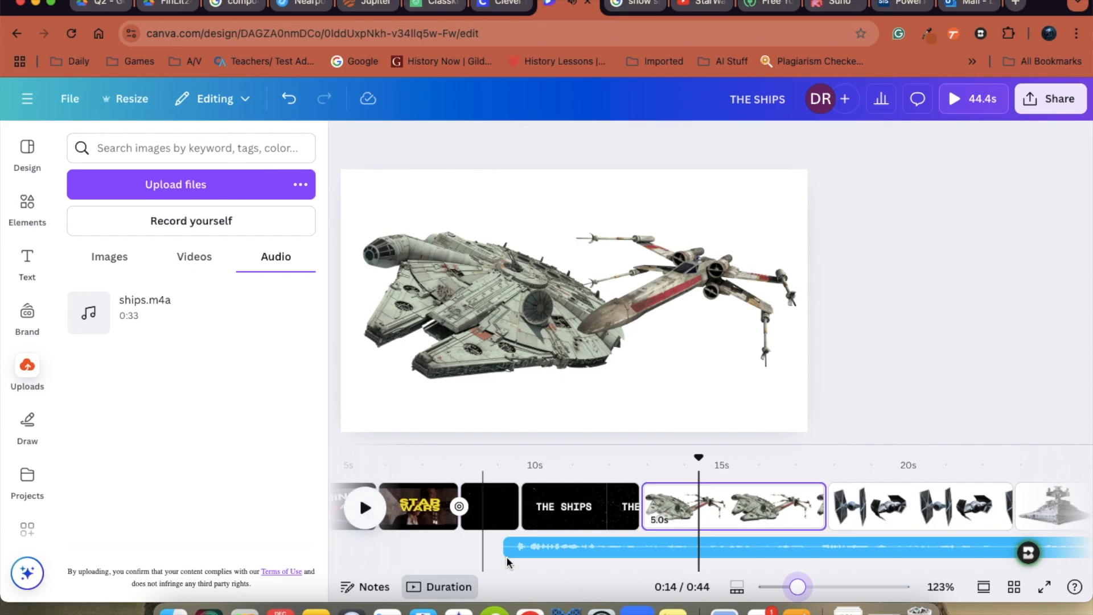
# Step: Set the volume of the ships.m4a track to 110
pyautogui.click(651, 548)
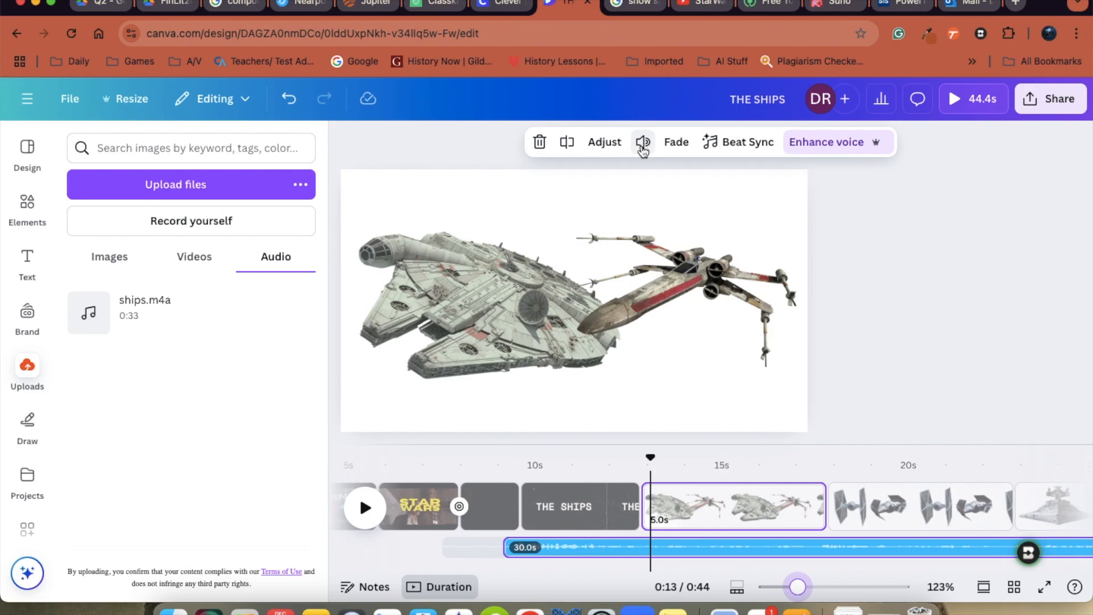
pyautogui.click(643, 143)
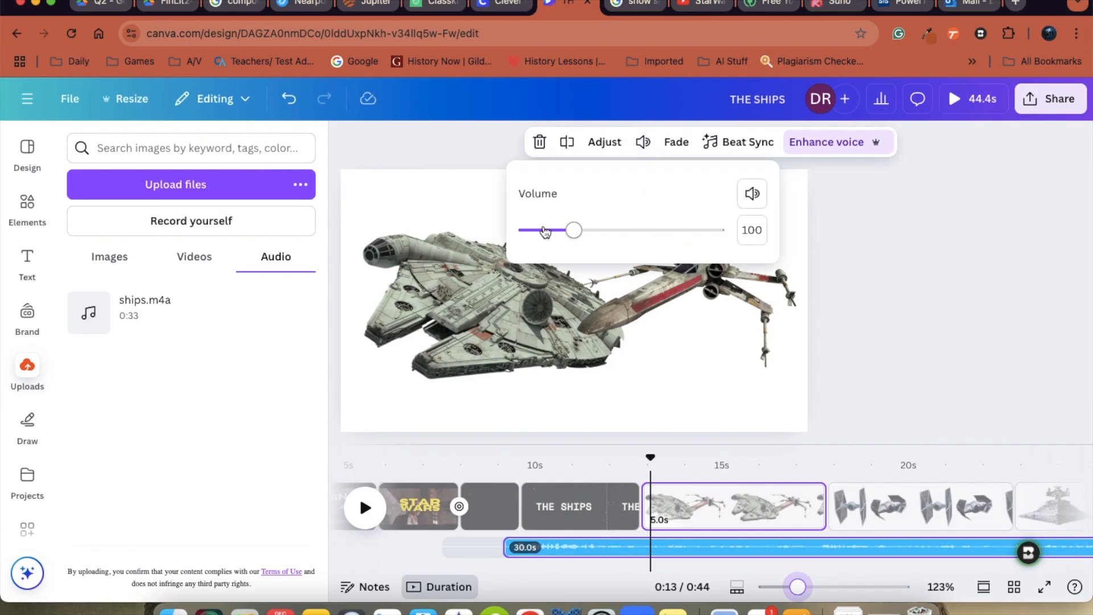
pyautogui.moveTo(573, 230); pyautogui.dragTo(579, 231)
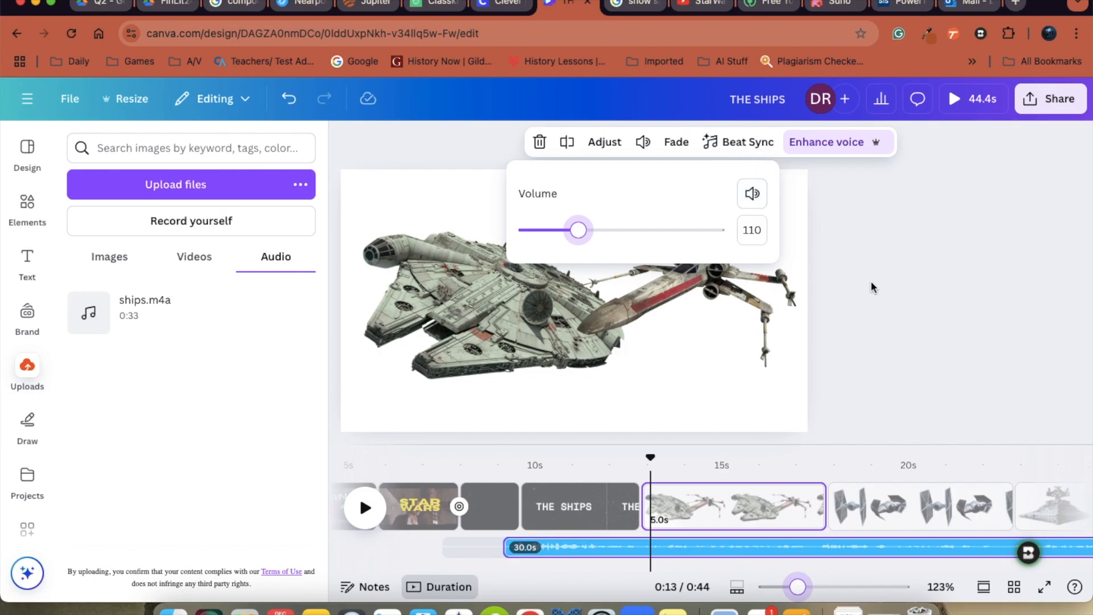
pyautogui.click(860, 241)
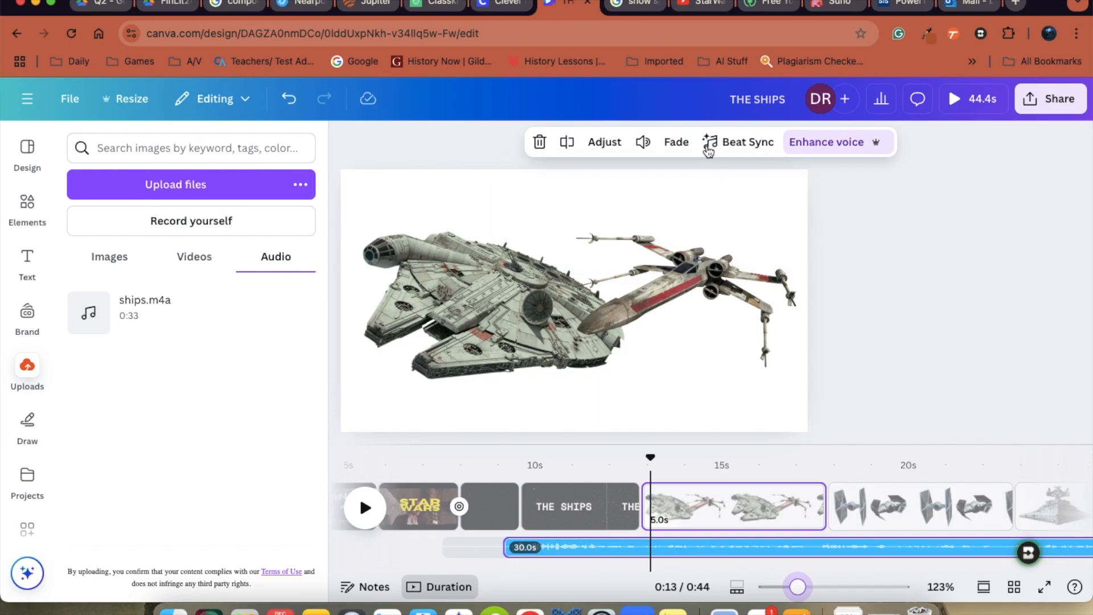
pyautogui.click(643, 146)
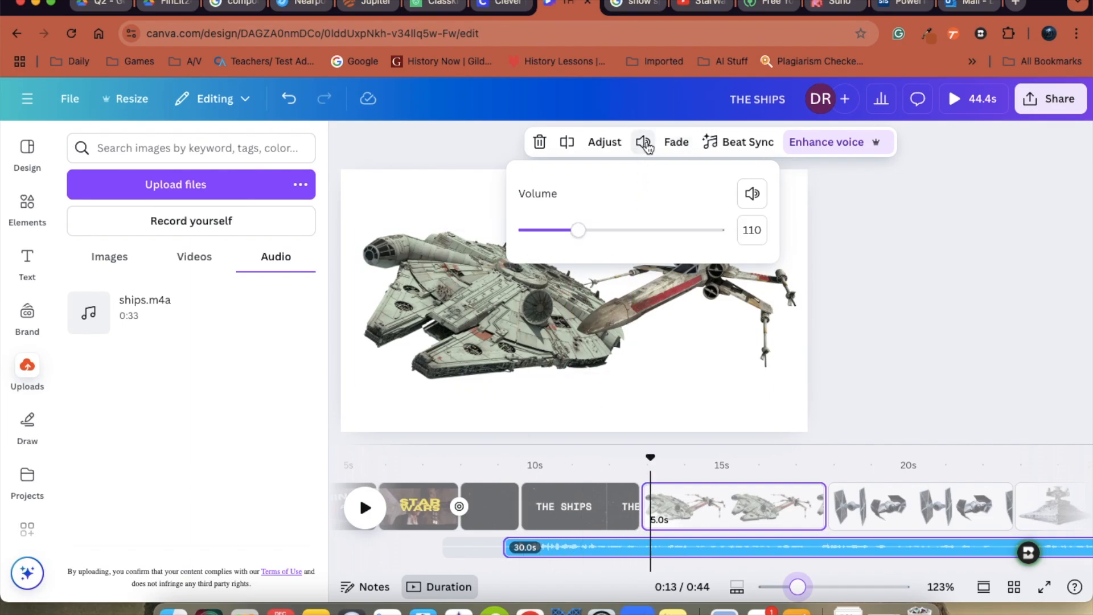
# Step: Set the fade-in of the ships.m4a track to 0.1 s
pyautogui.click(676, 142)
pyautogui.moveTo(564, 205); pyautogui.dragTo(588, 208)
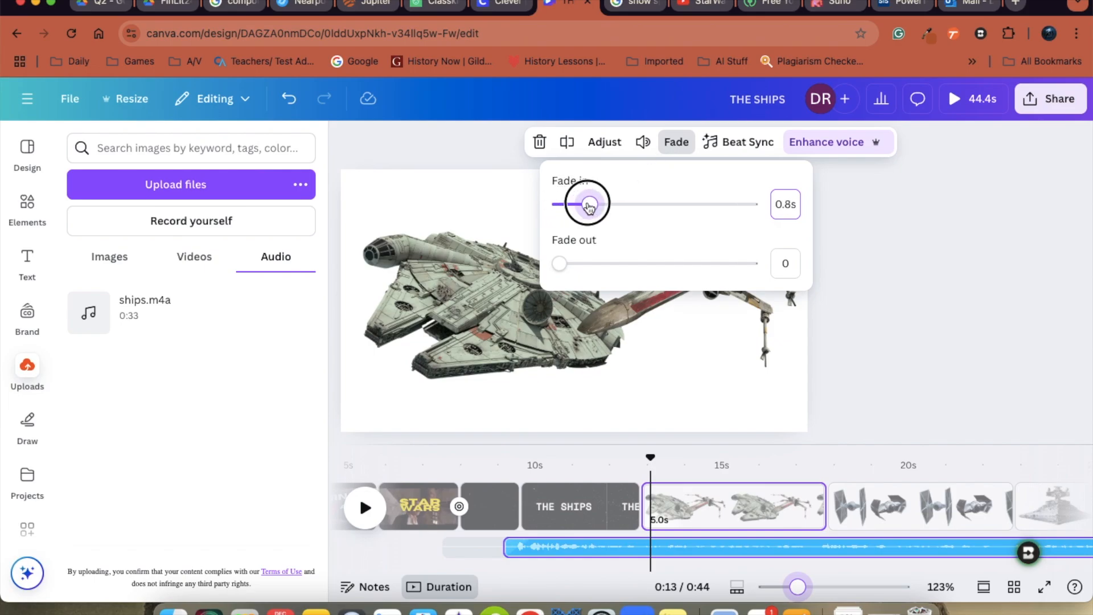
pyautogui.moveTo(560, 265)
pyautogui.mouseDown()
pyautogui.moveTo(586, 266)
pyautogui.moveTo(560, 265)
pyautogui.mouseUp()
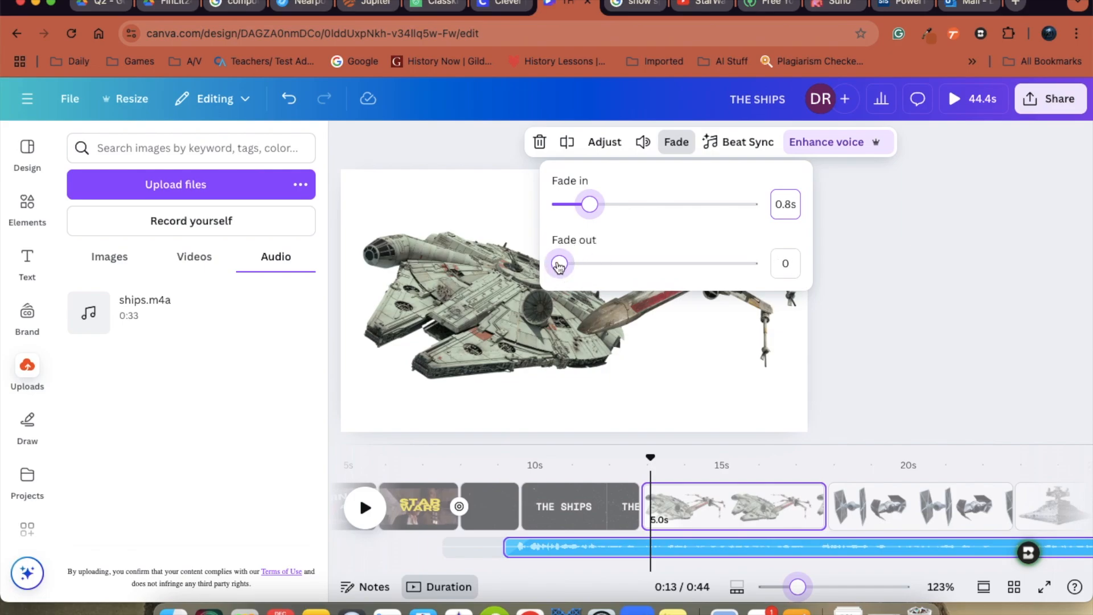
pyautogui.moveTo(590, 210); pyautogui.dragTo(564, 210)
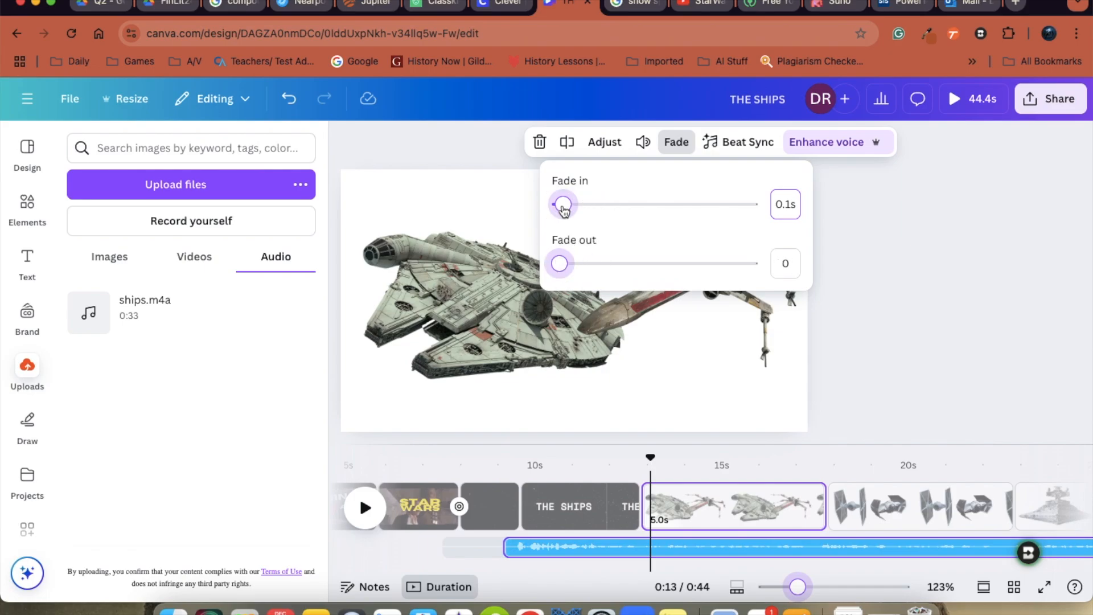
# Step: Sync the pages to the ships.m4a track with Beat Sync and play the result from just before THE SHIPS page
pyautogui.click(740, 142)
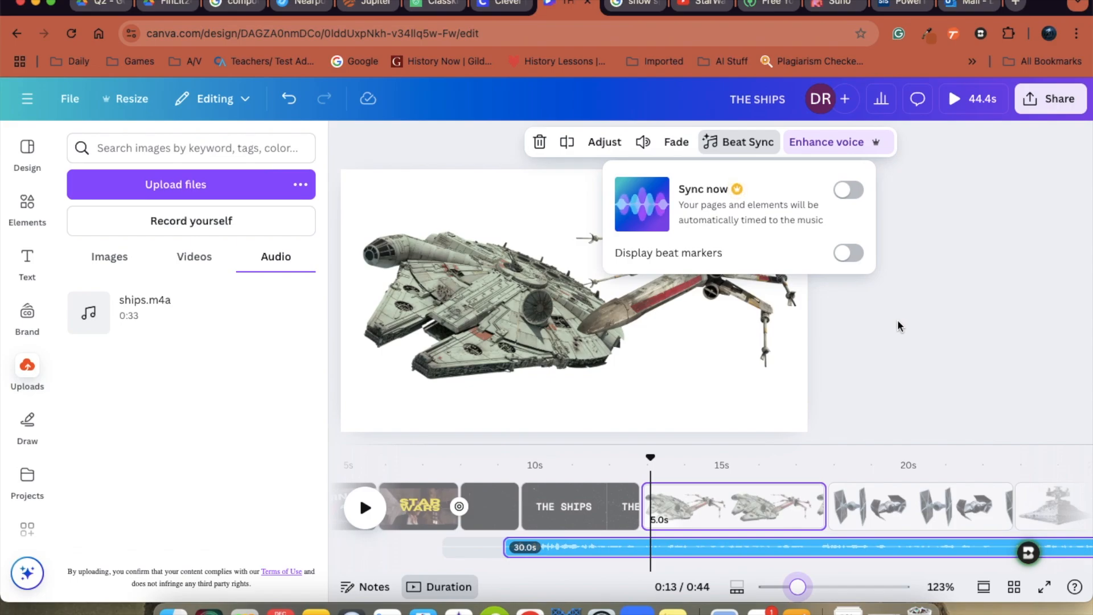
pyautogui.click(841, 191)
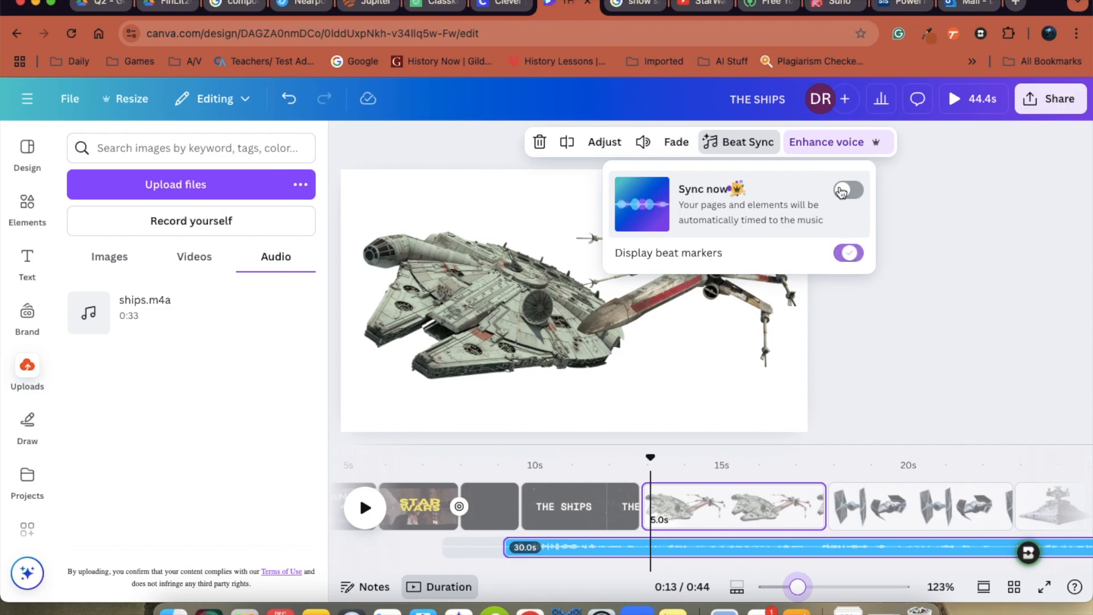
pyautogui.click(841, 191)
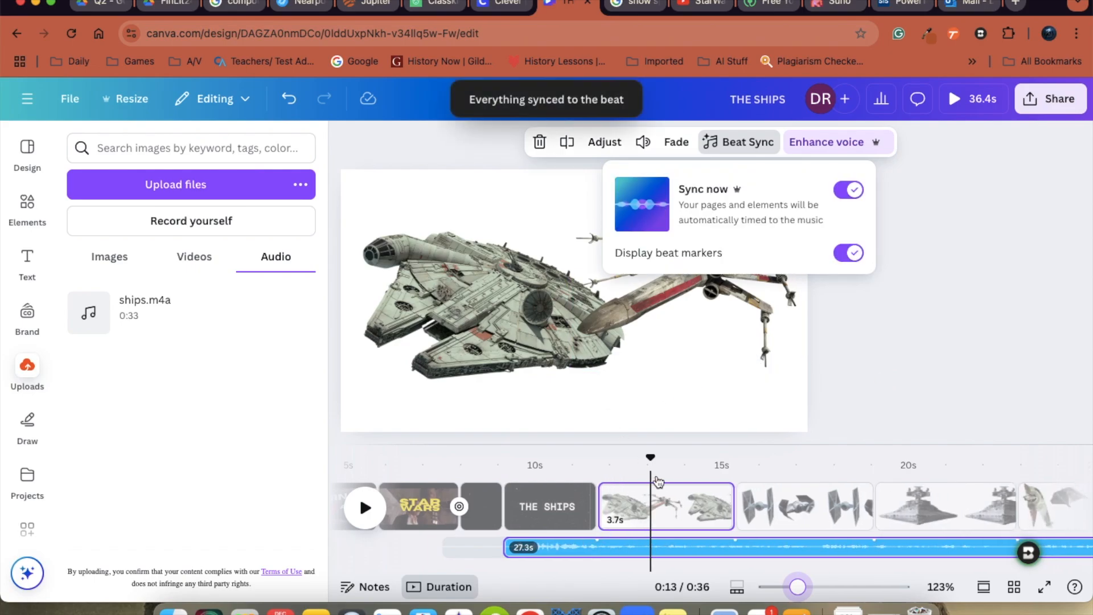
pyautogui.moveTo(650, 459); pyautogui.dragTo(501, 455)
pyautogui.press('space')
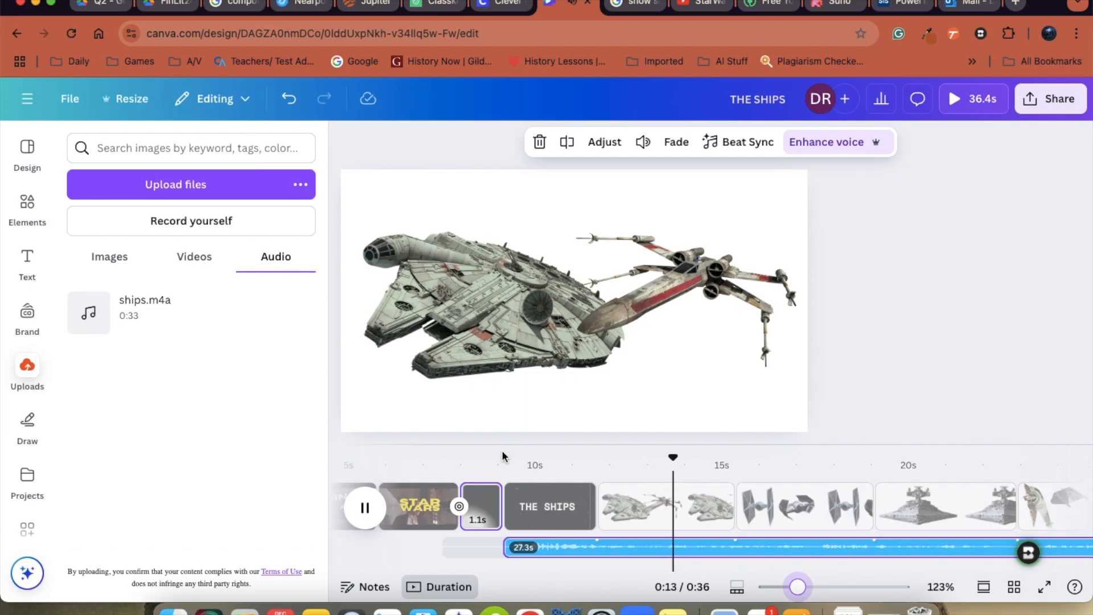
pyautogui.press('space')
# Step: Turn off Sync now and Display beat markers for the ships.m4a track
pyautogui.click(613, 552)
pyautogui.click(738, 149)
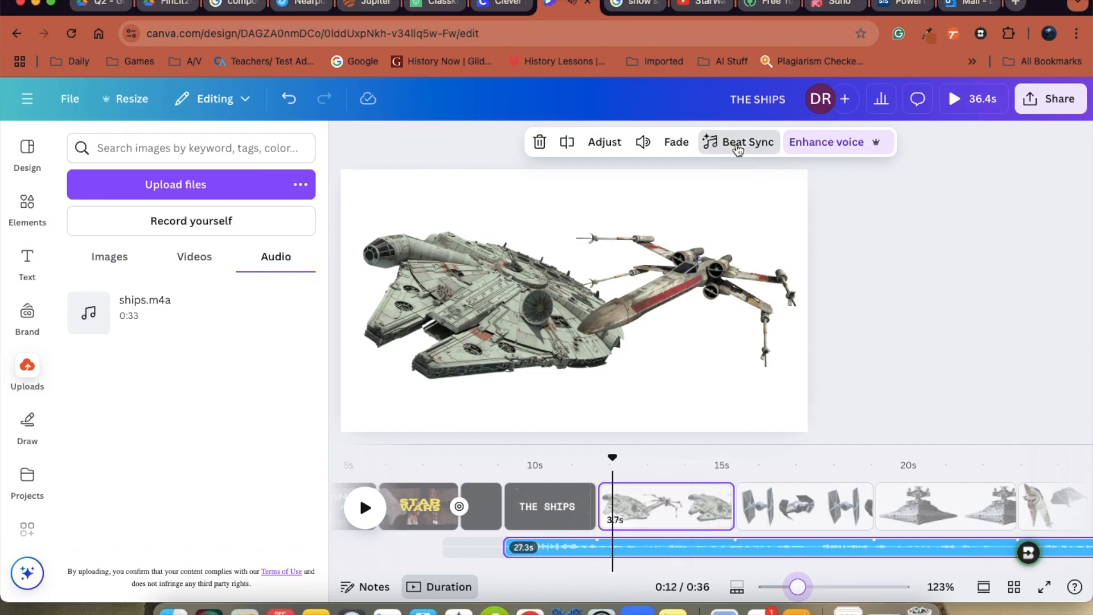
pyautogui.click(854, 252)
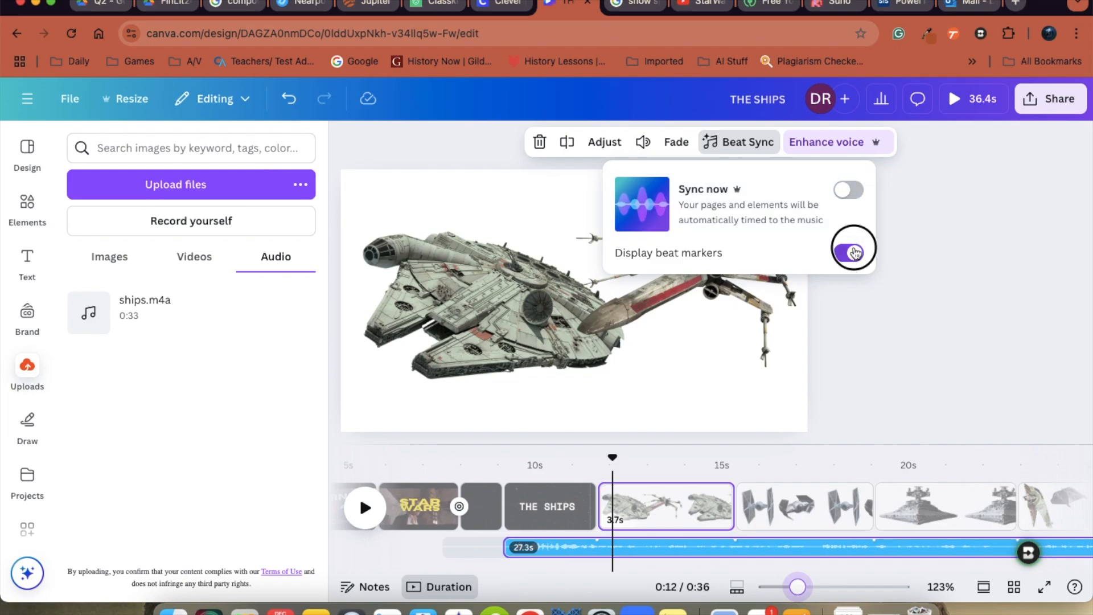
pyautogui.click(880, 299)
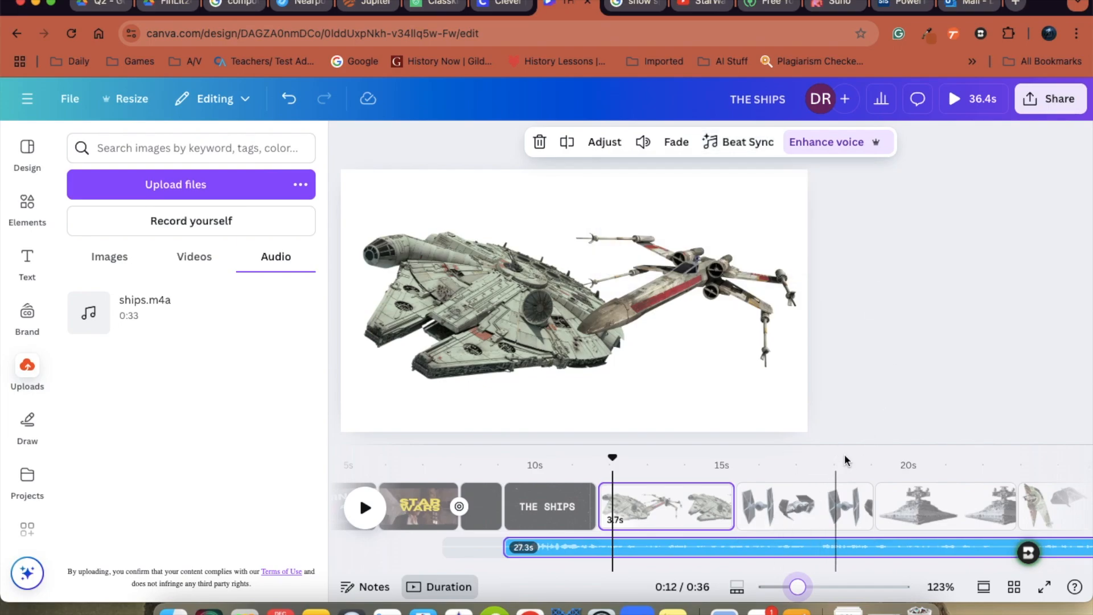
# Step: Add the uploaded 16.0 s Star Wars video as a new page at the end of the timeline
pyautogui.hscroll(10, 711, 539)
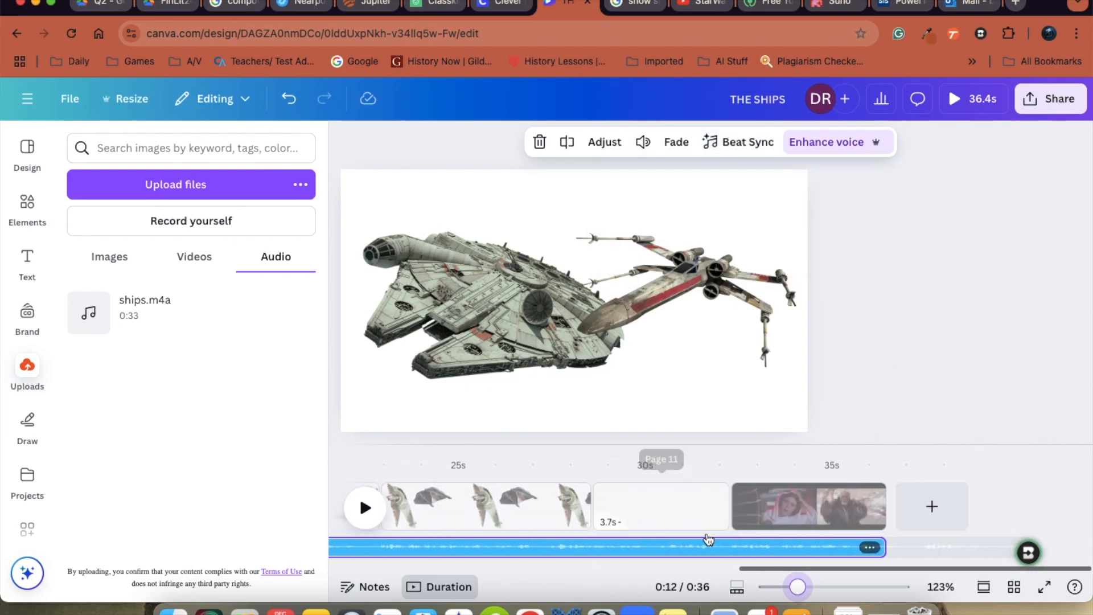
pyautogui.click(192, 257)
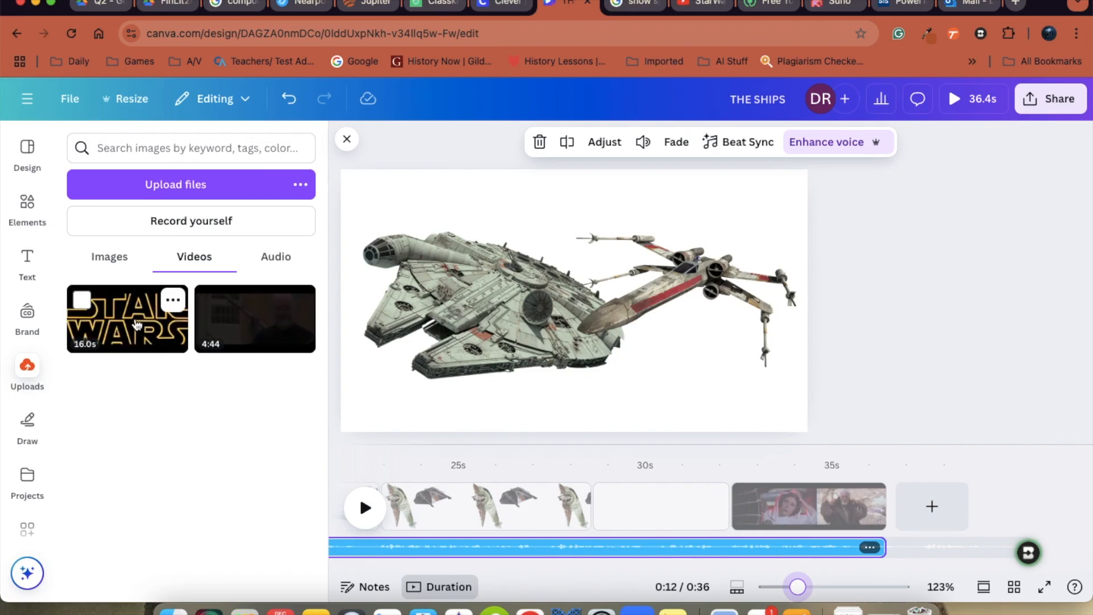
pyautogui.moveTo(129, 327); pyautogui.dragTo(999, 518)
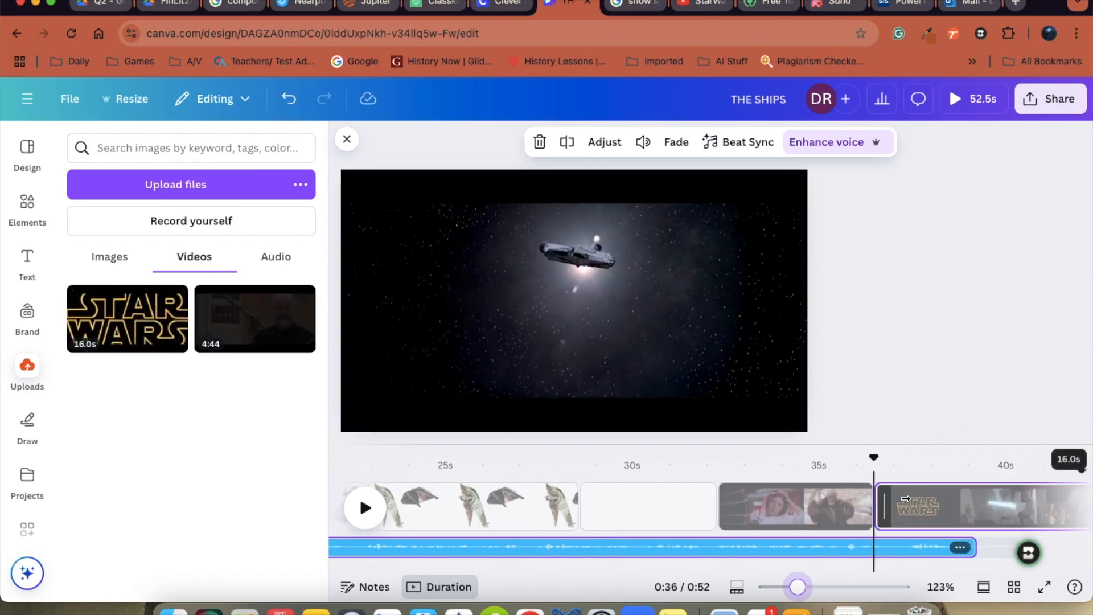
# Step: Select the new 16.0 s Star Wars clip and scrub through it to about 0:43, at the Star Destroyer shot
pyautogui.hscroll(5, 905, 499)
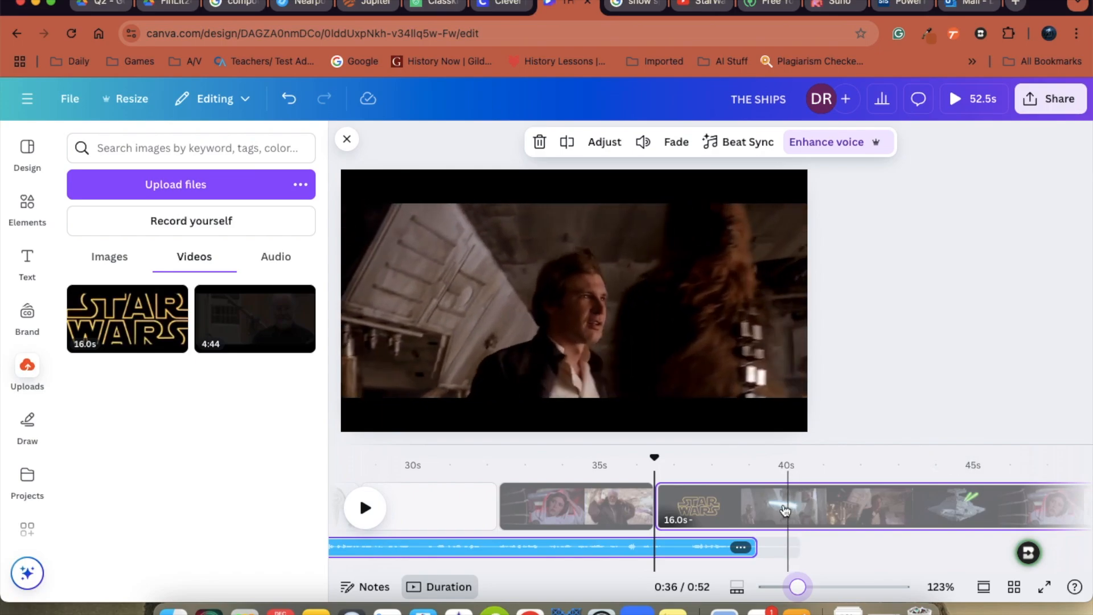
pyautogui.click(775, 511)
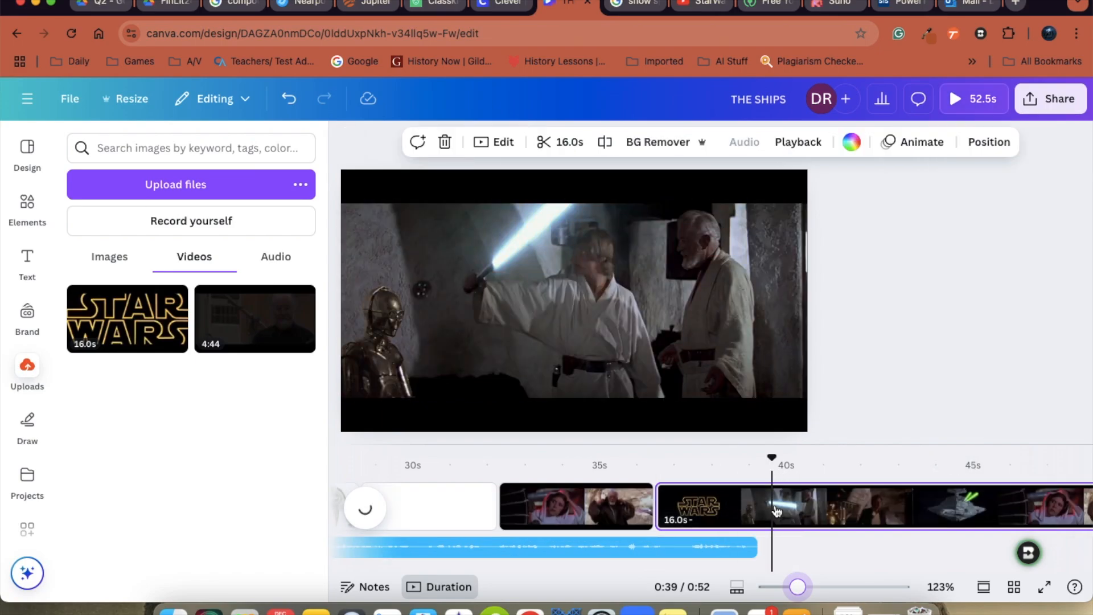
pyautogui.moveTo(771, 456); pyautogui.dragTo(918, 508)
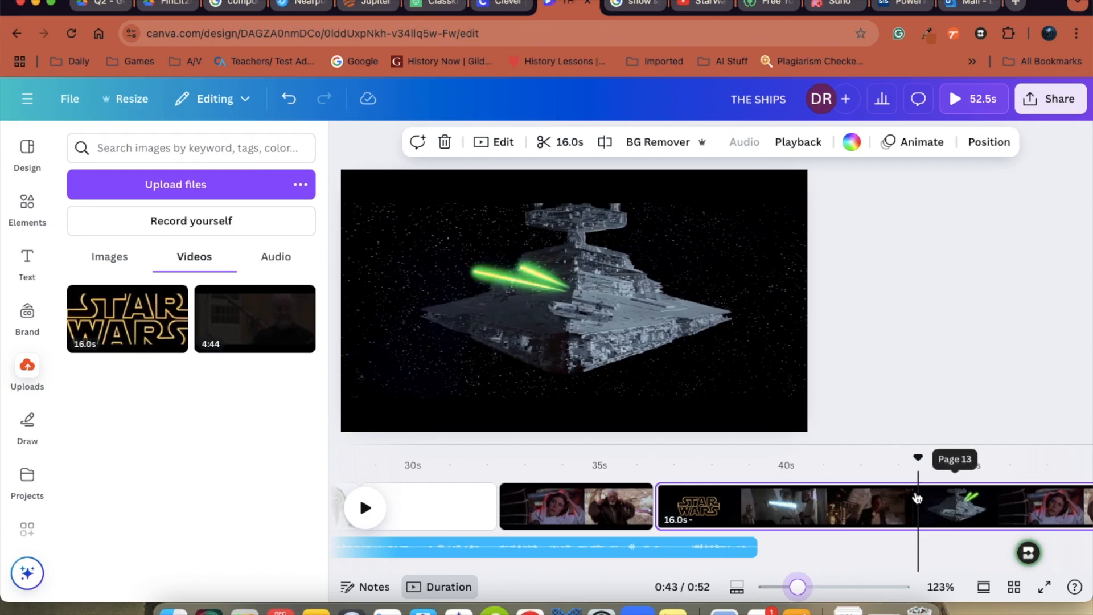
# Step: Open the Star Wars clip's editing options and look through its filters, audio and playback settings
pyautogui.click(499, 144)
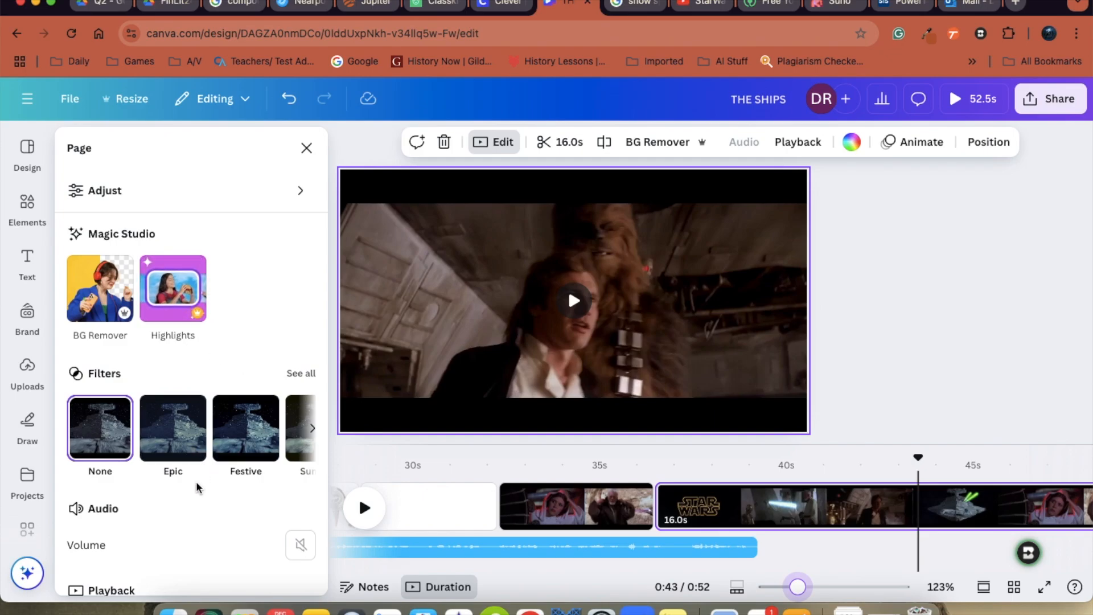
pyautogui.hscroll(3, 239, 435)
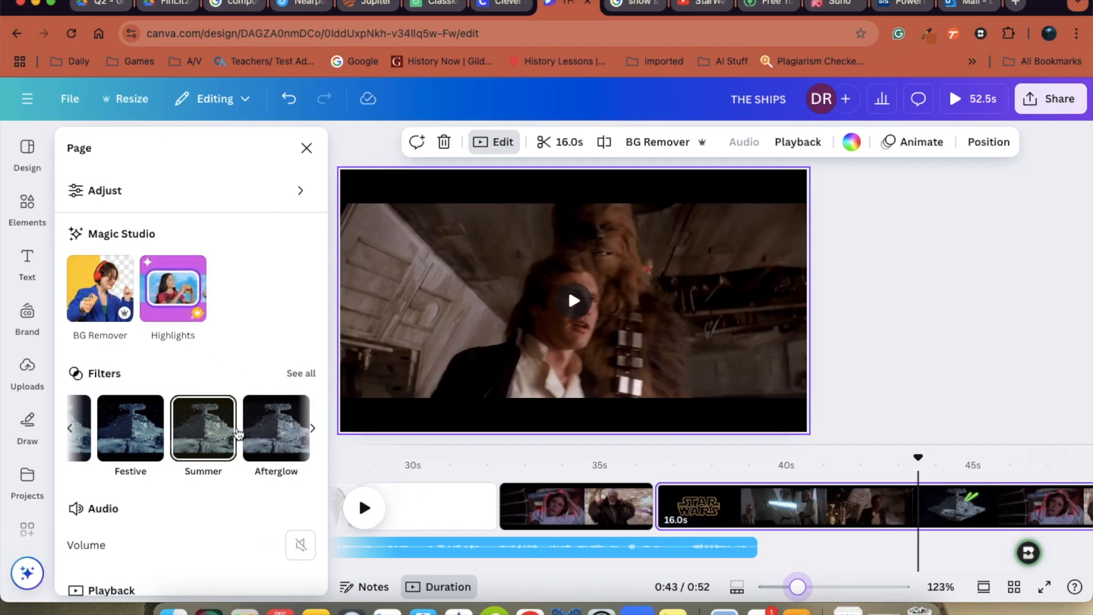
pyautogui.scroll(-3, 238, 433)
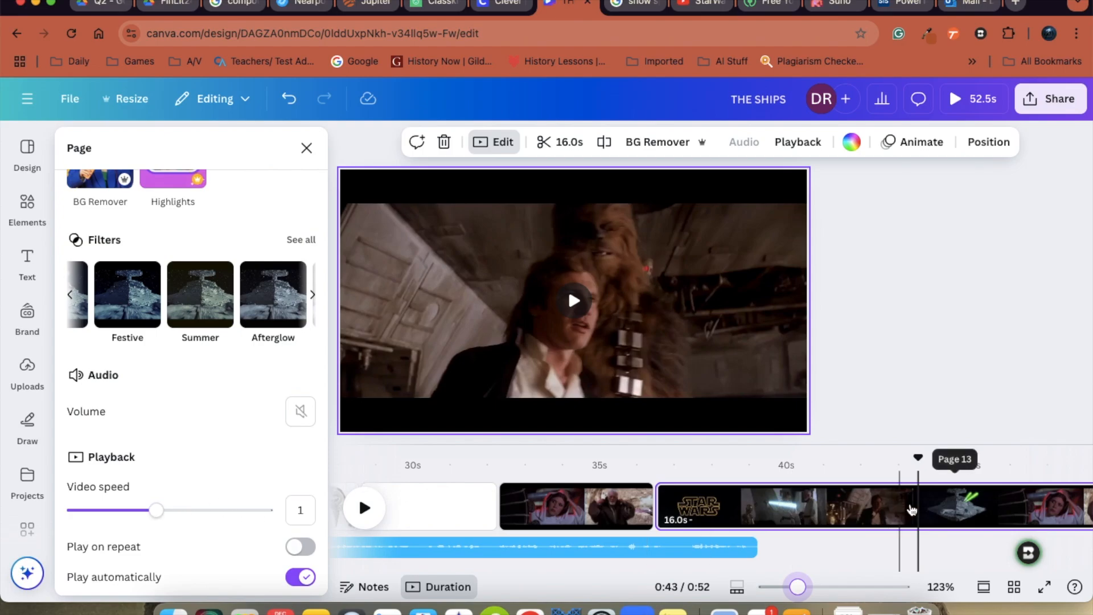
pyautogui.click(920, 513)
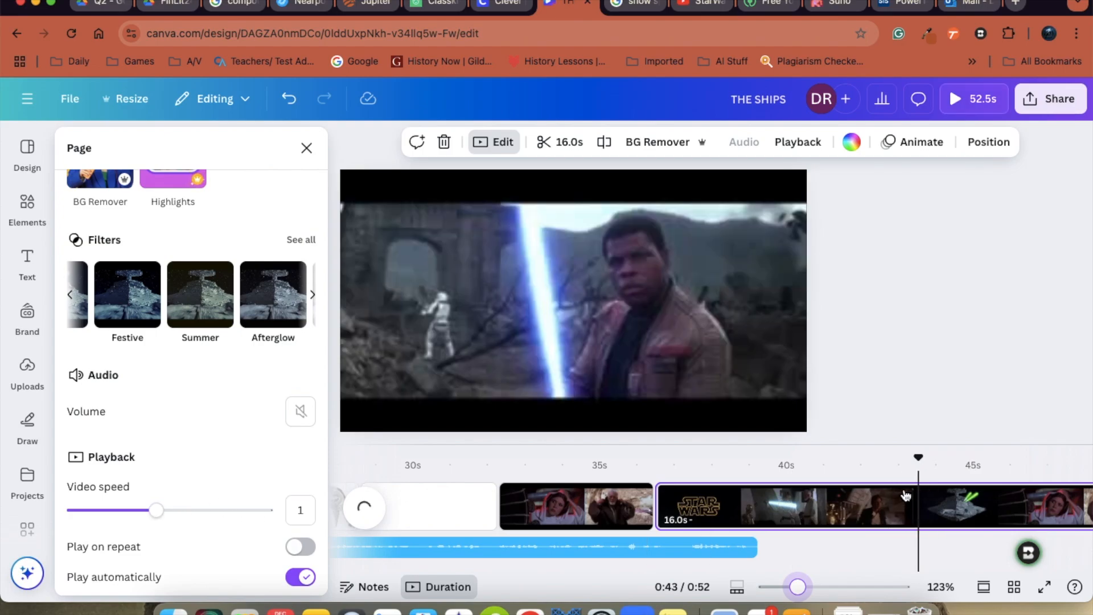
# Step: Split the final Star Wars clip at about 0:43, at the Star Destroyer shot, and delete the part before the split
pyautogui.click(548, 155)
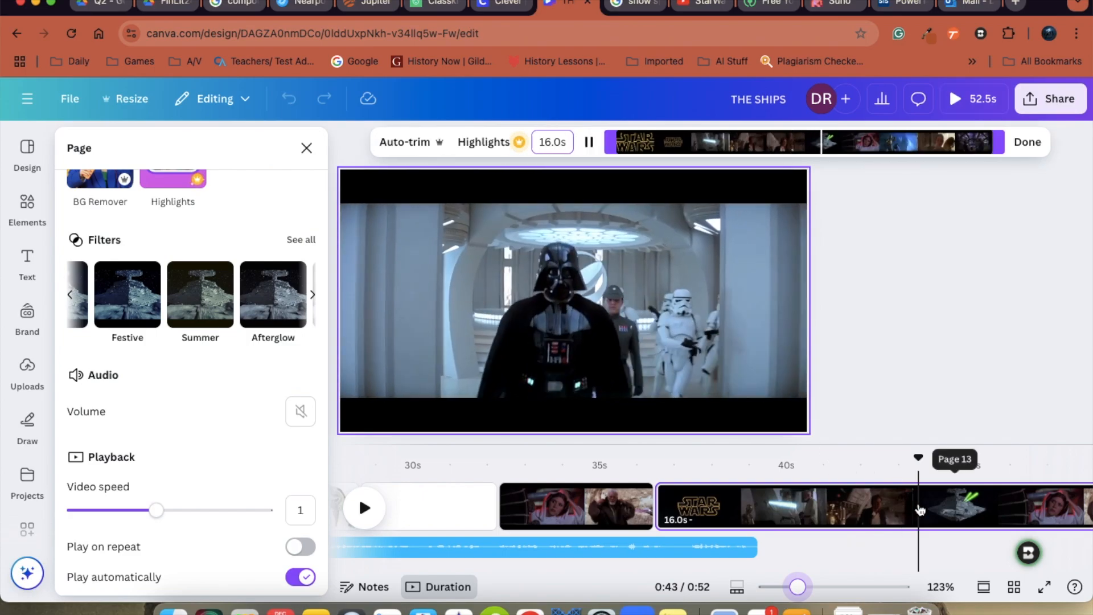
pyautogui.click(589, 142)
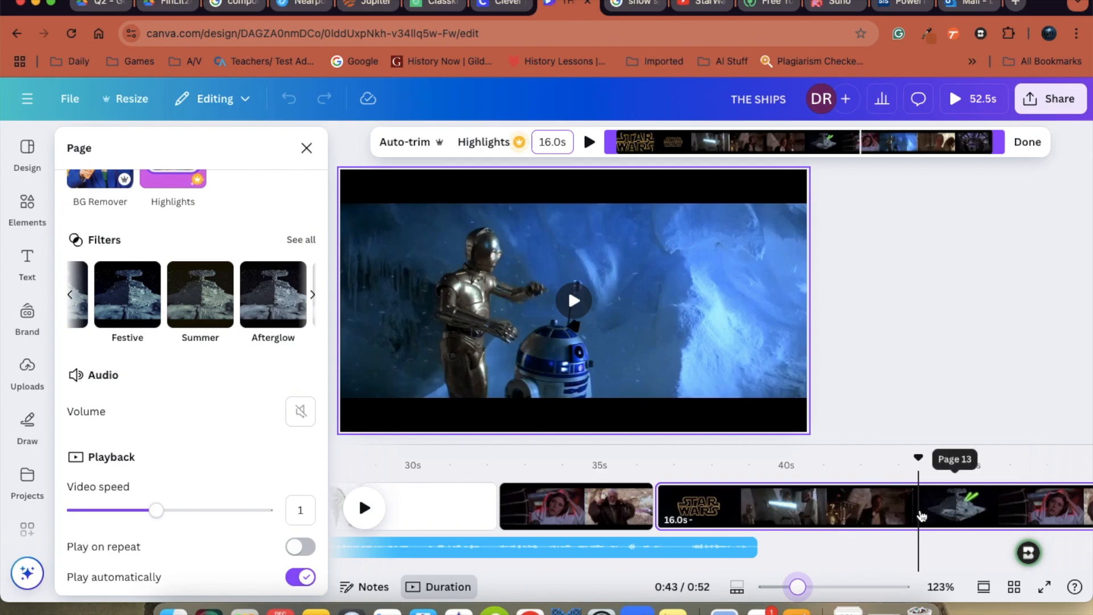
pyautogui.rightClick(921, 516)
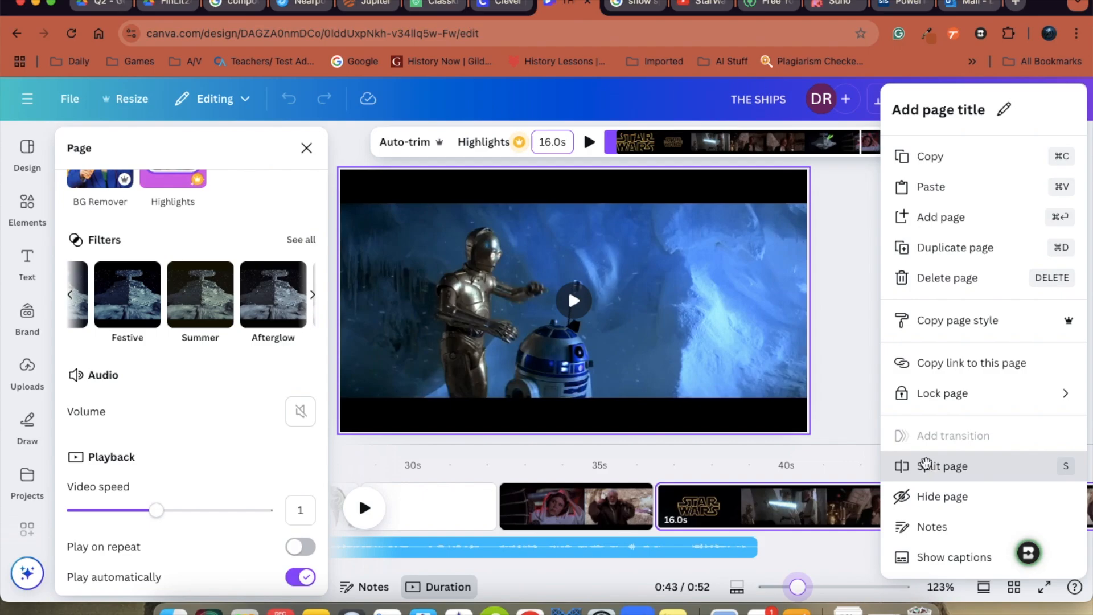
pyautogui.click(926, 466)
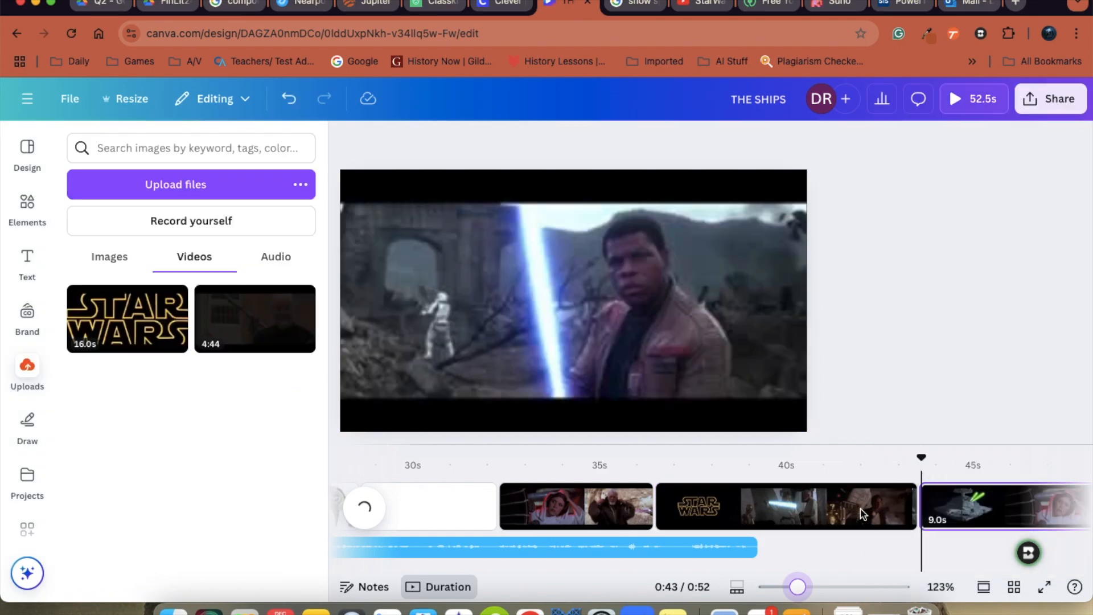
pyautogui.click(842, 517)
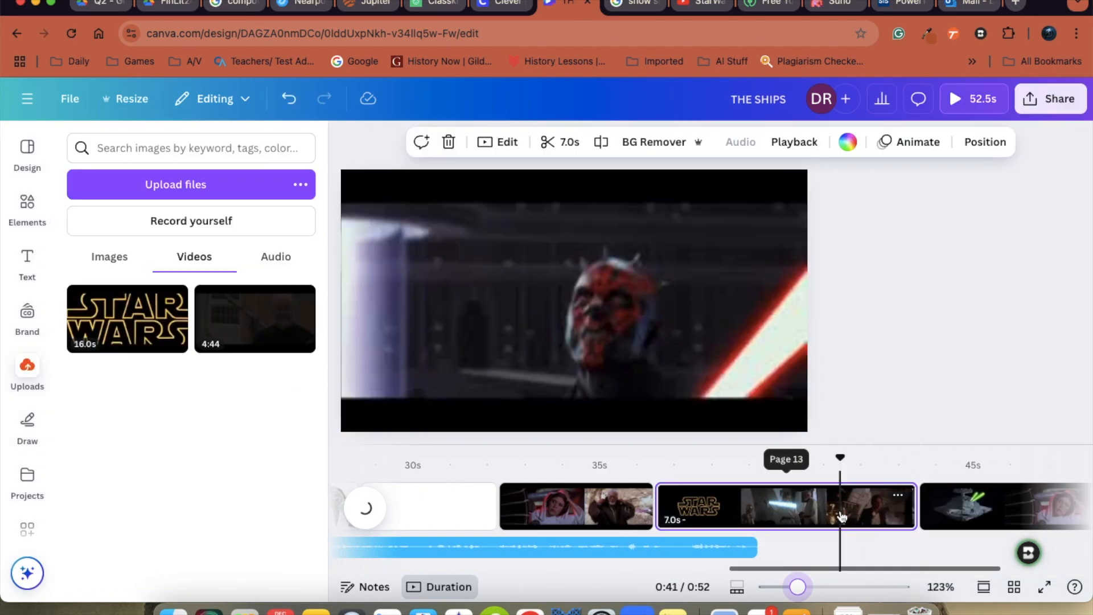
pyautogui.press('Delete')
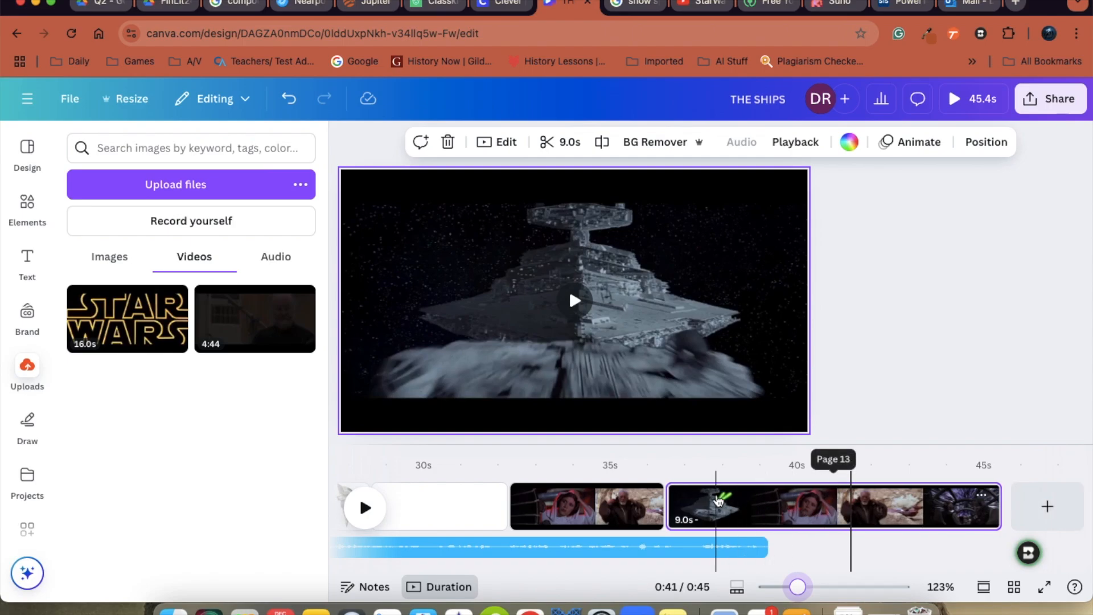
# Step: Split the remaining Star Wars clip at about 0:37, where the Star Destroyer shot ends, and delete the part after the split
pyautogui.moveTo(851, 457); pyautogui.dragTo(710, 463)
pyautogui.rightClick(713, 505)
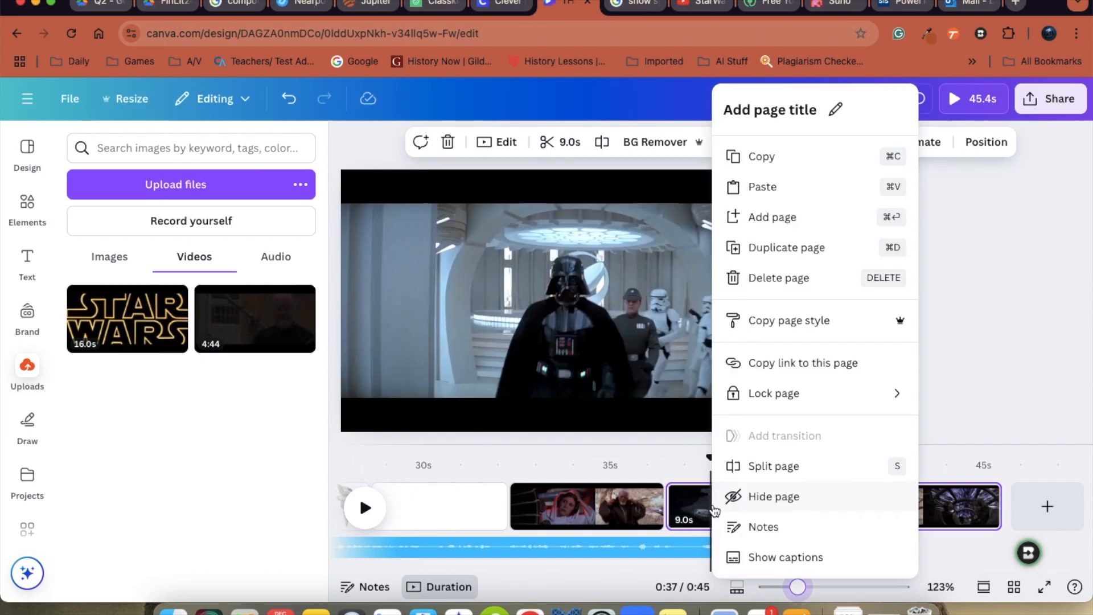
pyautogui.click(735, 476)
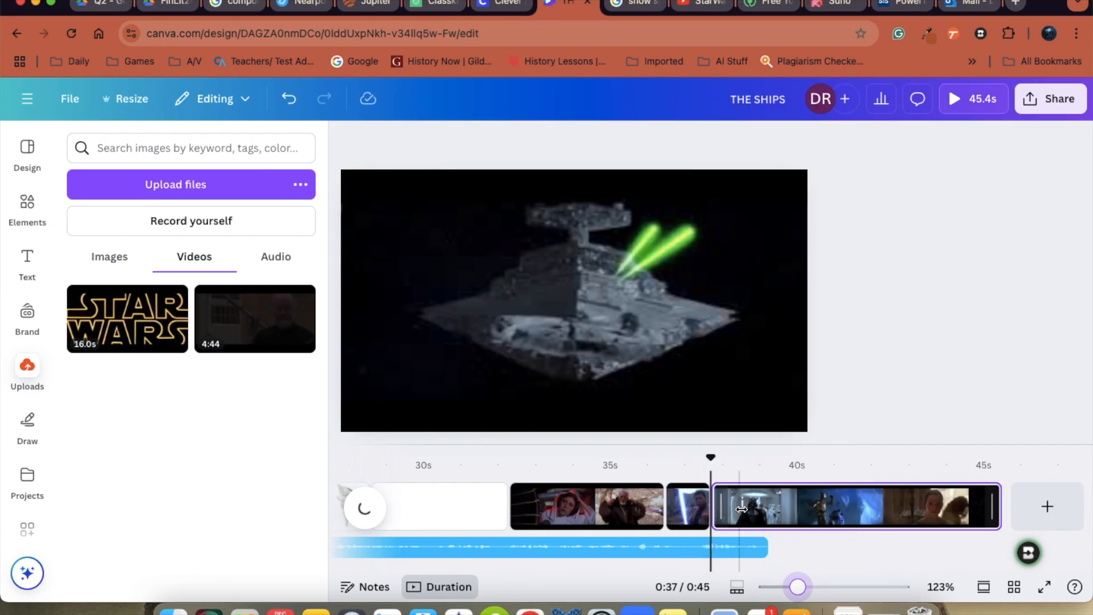
pyautogui.press('Delete')
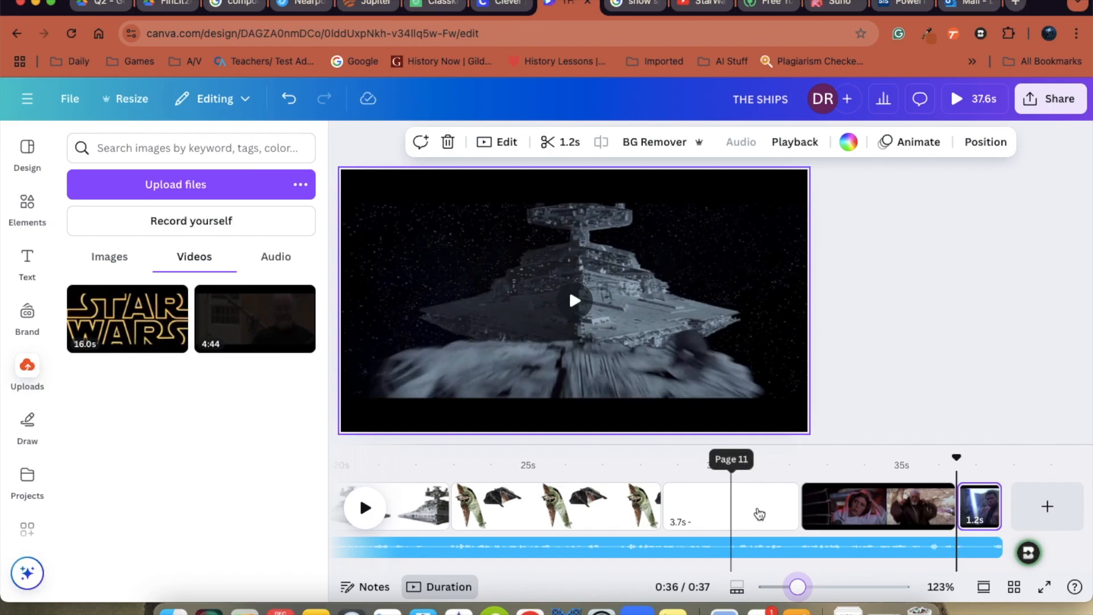
# Step: Play back the video and review its opening pages from the Star Wars title to the 5 THINGS page
pyautogui.press('space')
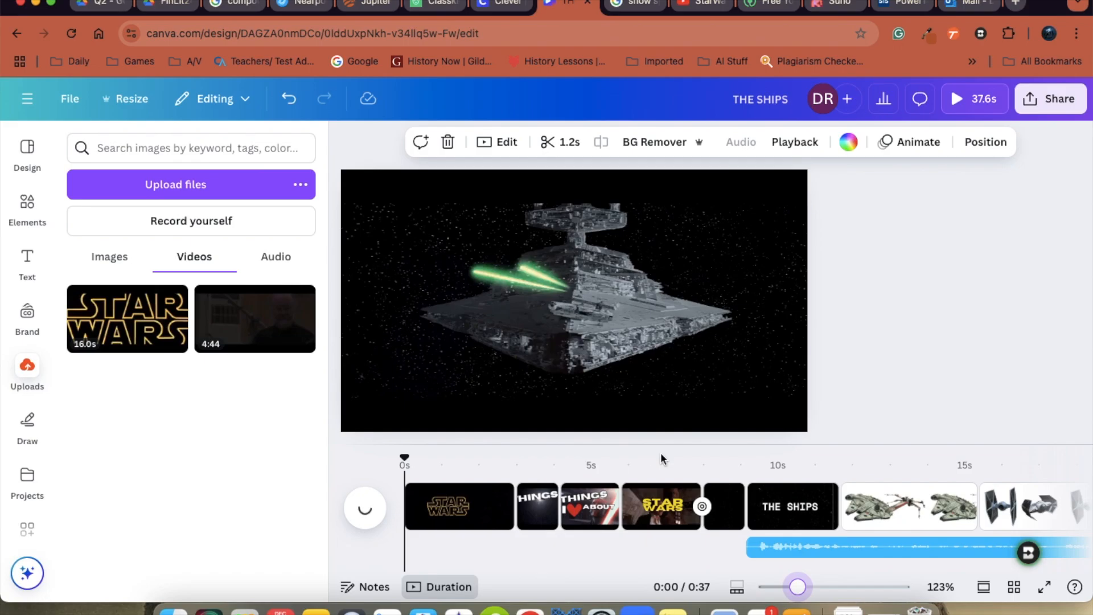
pyautogui.moveTo(407, 453); pyautogui.dragTo(467, 493)
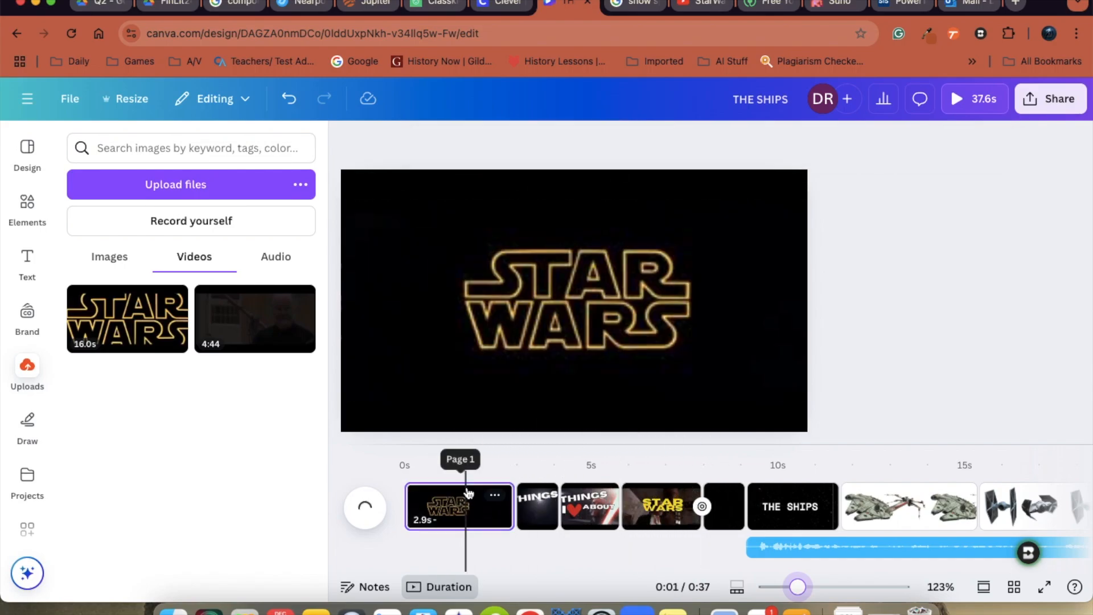
pyautogui.click(364, 509)
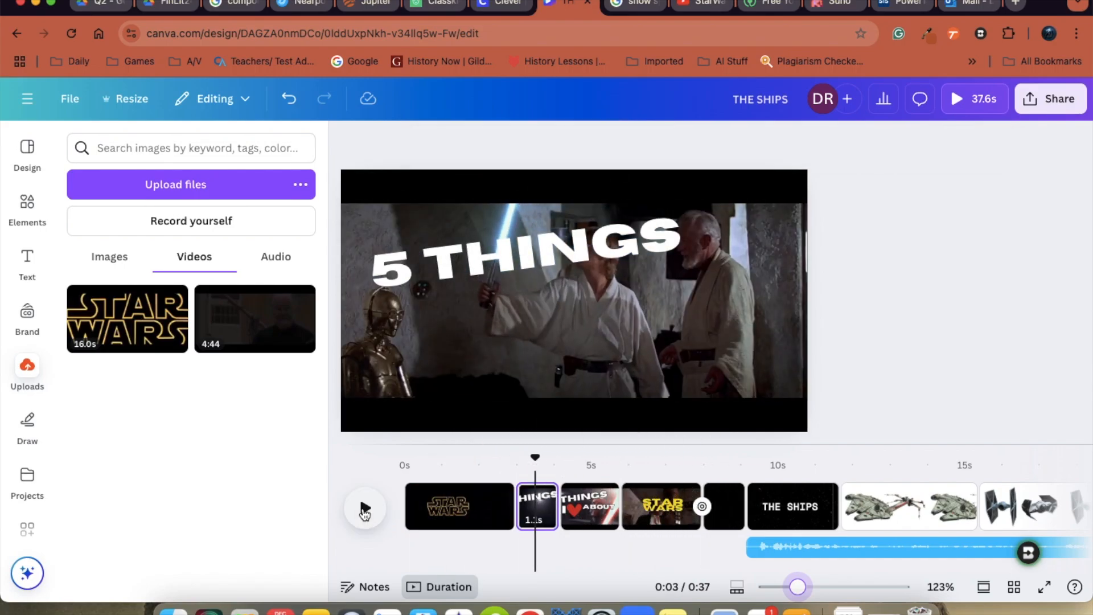